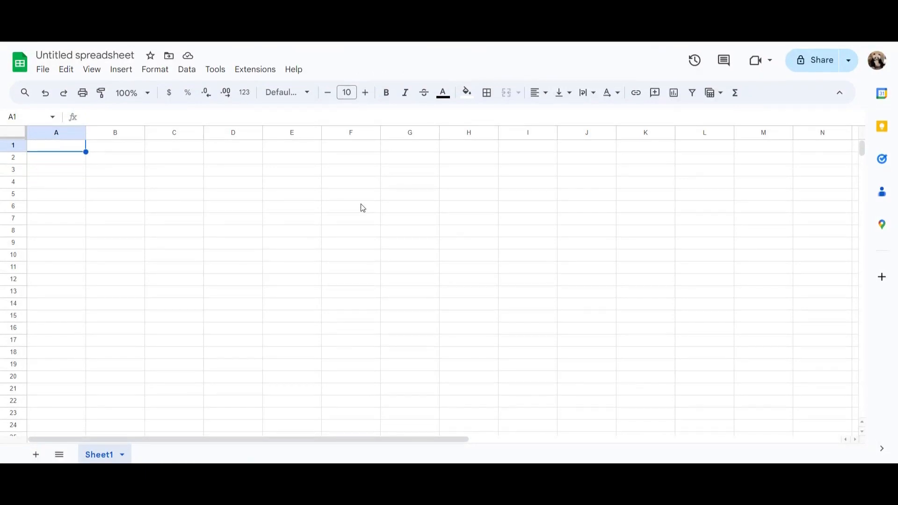
Enter the column header "Car Name" in cell A1.
{"action": "type", "text": "Car"}
{"action": "key", "text": "Return"}
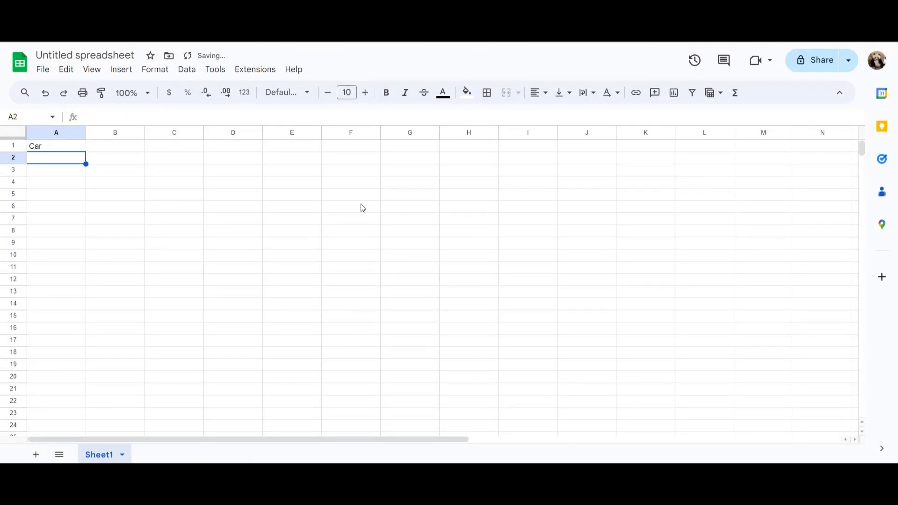
{"action": "key", "text": "Up"}
{"action": "left_click", "coordinate": [118, 115]}
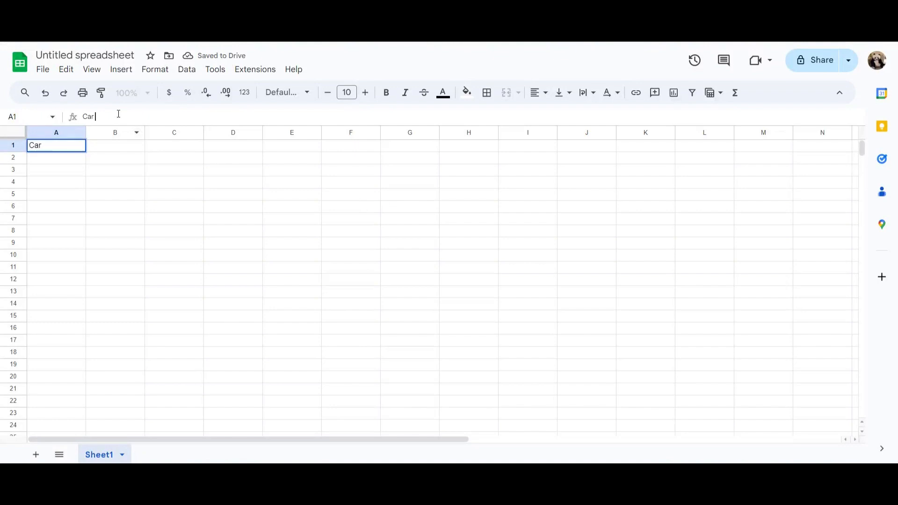
{"action": "type", "text": "Name"}
{"action": "key", "text": "Return"}
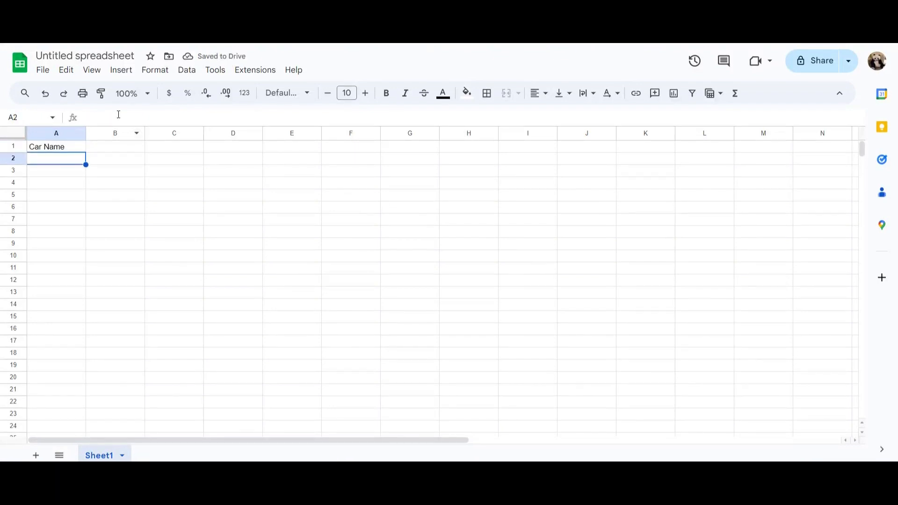
Enter "Car 1" in cell A2 and "Car 2" in cell A3 below the header.
{"action": "type", "text": "Car 1"}
{"action": "key", "text": "Return"}
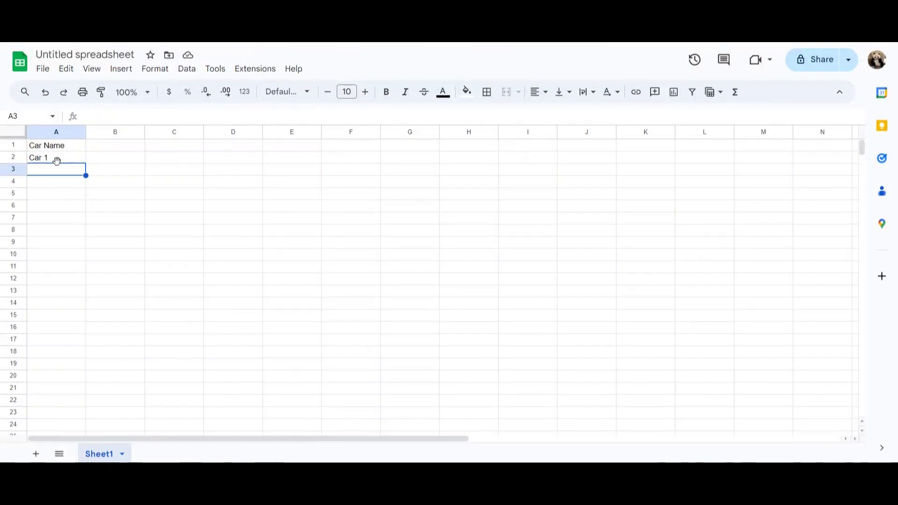
{"action": "type", "text": "Car 1"}
{"action": "left_click", "coordinate": [154, 194]}
{"action": "double_click", "coordinate": [75, 171]}
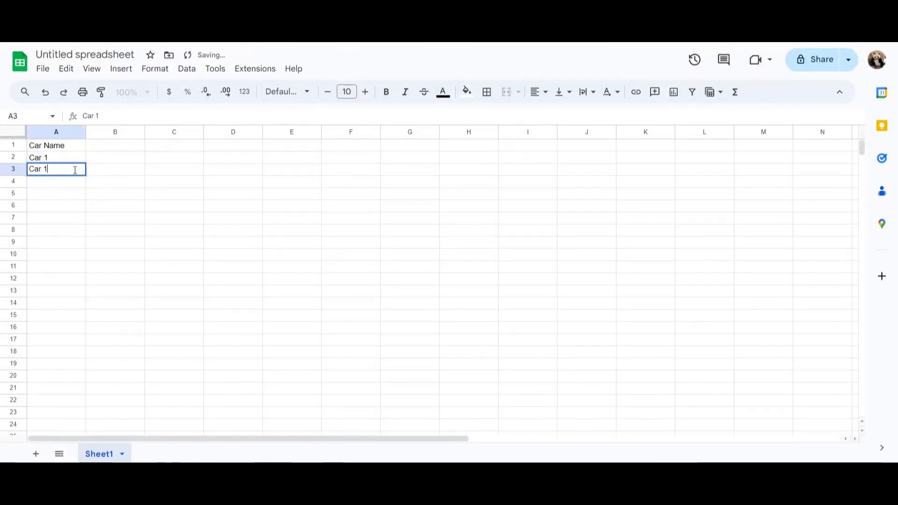
{"action": "key", "text": "BackSpace"}
{"action": "type", "text": "2"}
{"action": "key", "text": "Return"}
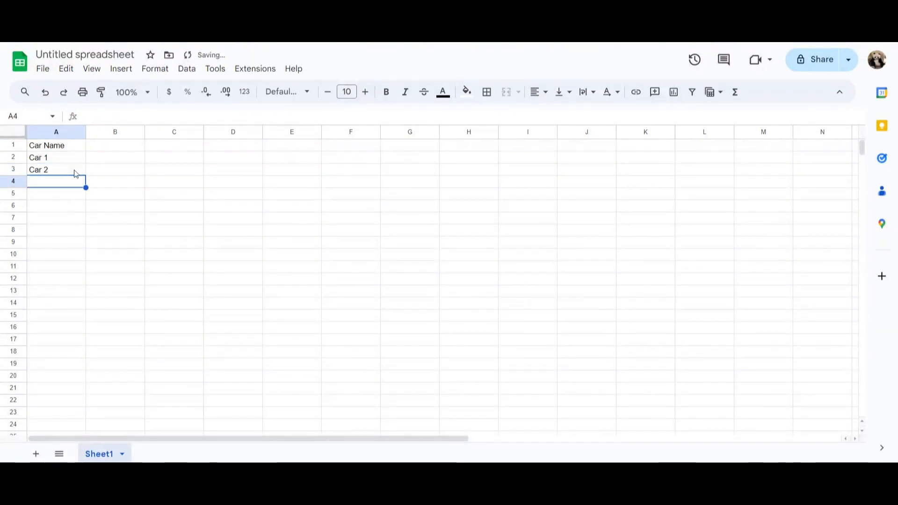
Make the "Car Name" header in A1 bold and center it horizontally.
{"action": "left_click", "coordinate": [56, 146]}
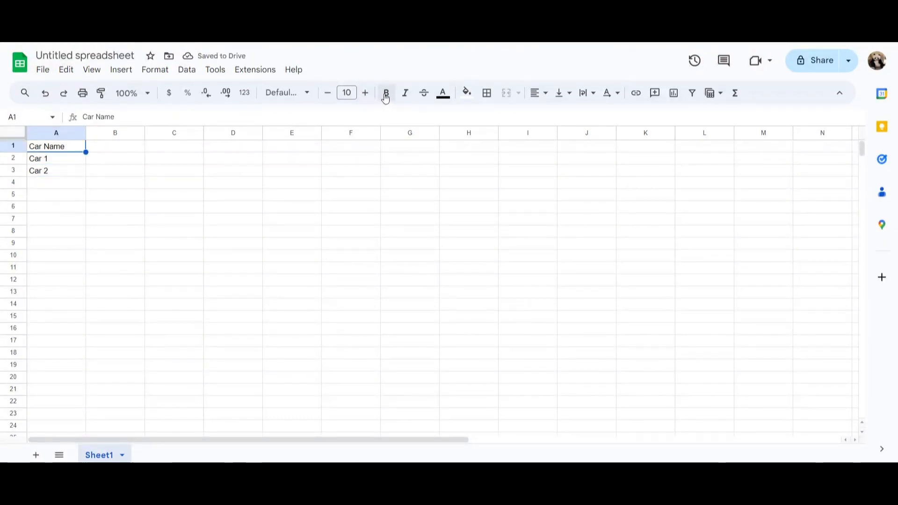
{"action": "left_click", "coordinate": [386, 95]}
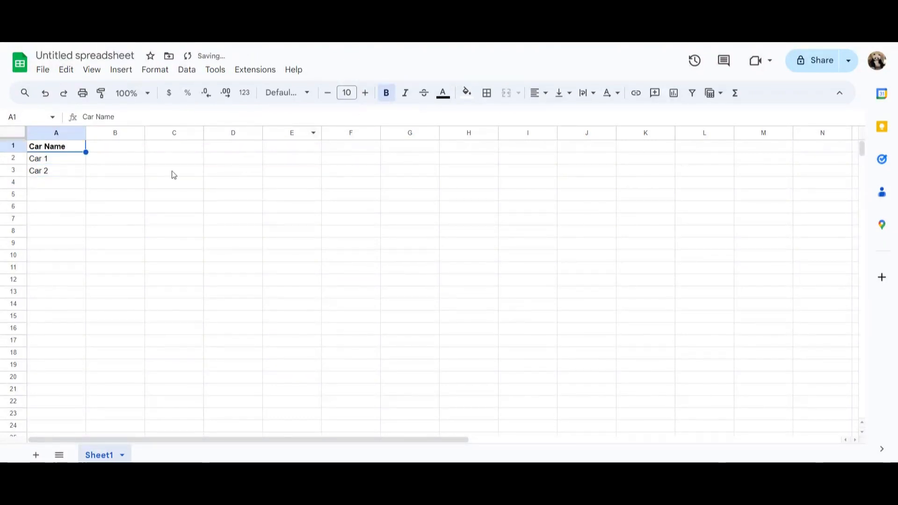
{"action": "left_click", "coordinate": [536, 99]}
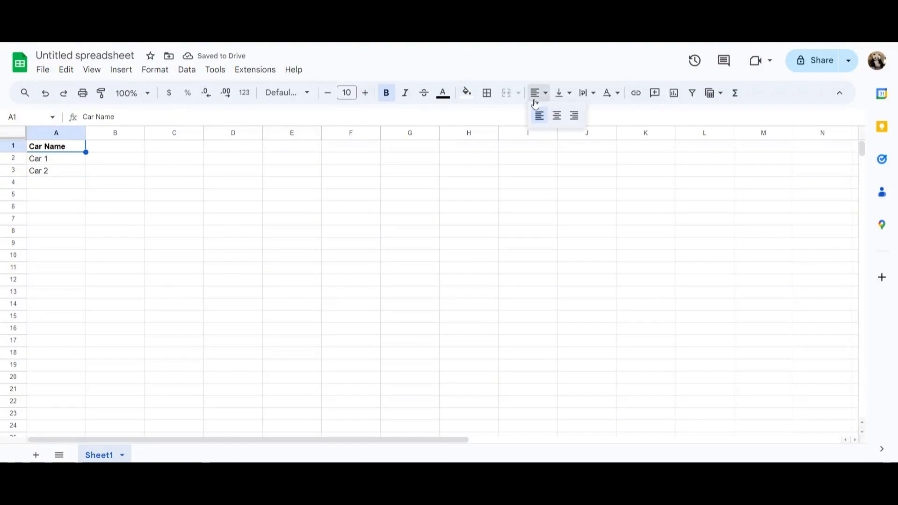
{"action": "left_click", "coordinate": [557, 115]}
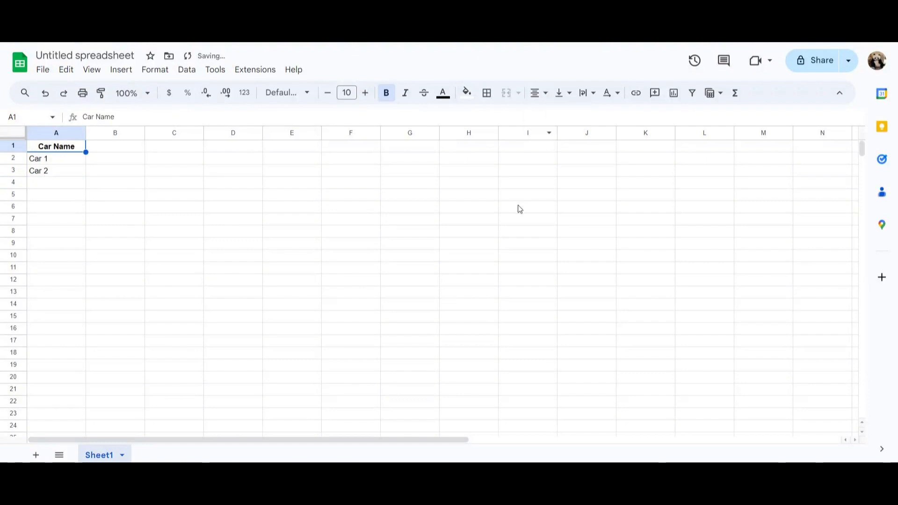
{"action": "left_click", "coordinate": [518, 207]}
Fill header cell A1 with pale yellow and cells A2:A3 with a deeper yellow.
{"action": "left_click", "coordinate": [68, 147]}
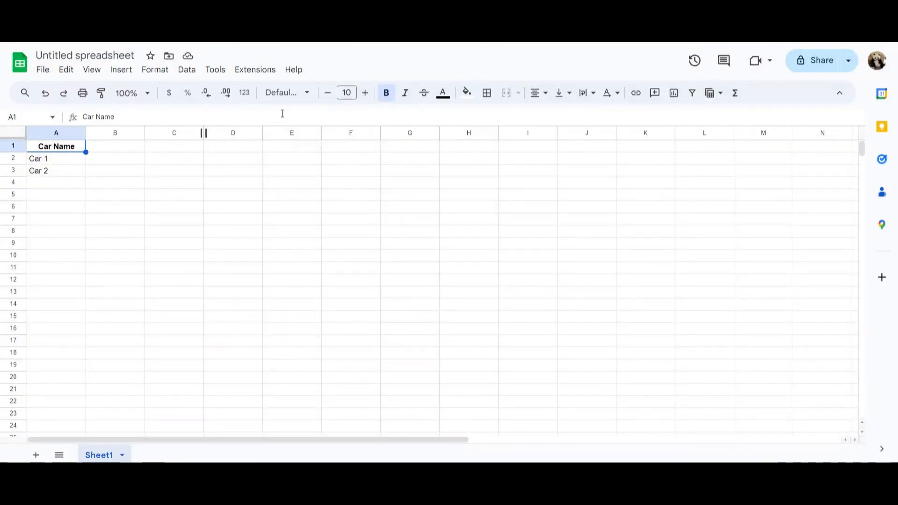
{"action": "left_click", "coordinate": [469, 100]}
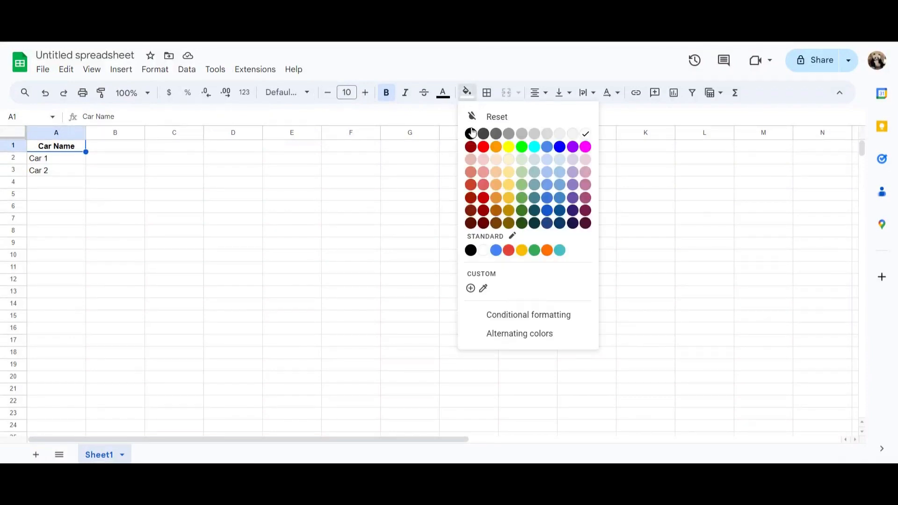
{"action": "left_click", "coordinate": [505, 160]}
{"action": "left_click_drag", "start_coordinate": [57, 158], "coordinate": [56, 169]}
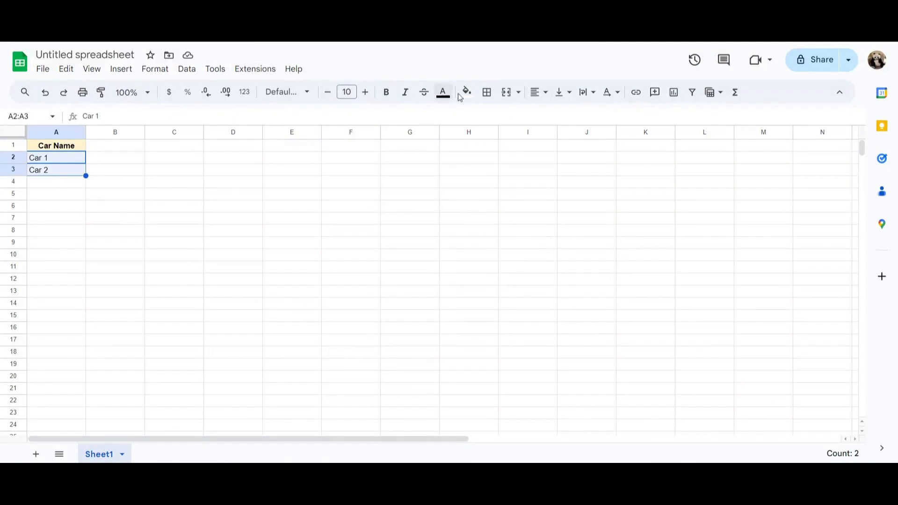
{"action": "left_click", "coordinate": [466, 93]}
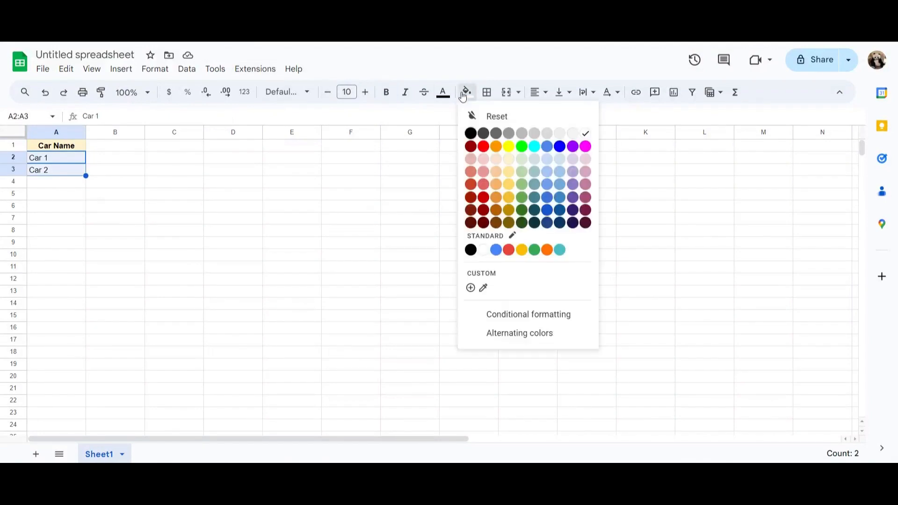
{"action": "left_click", "coordinate": [512, 186]}
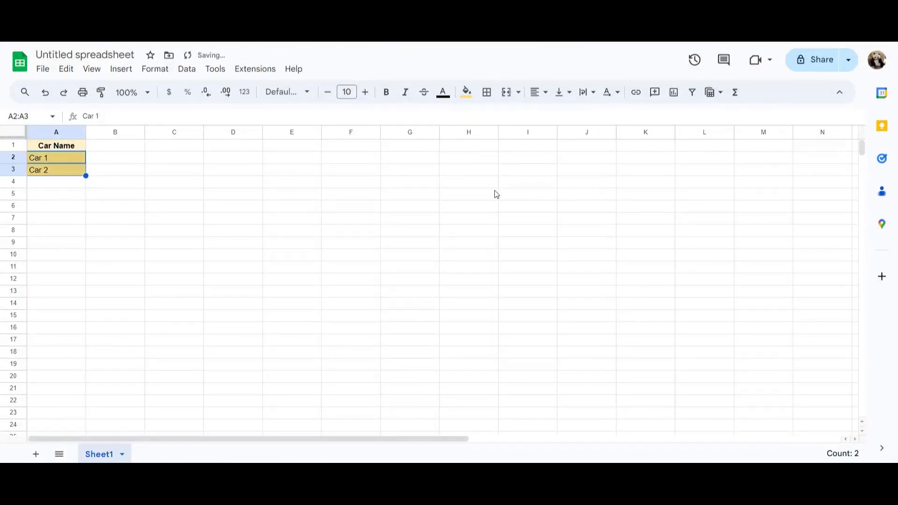
{"action": "left_click", "coordinate": [123, 205]}
Copy the cell above down into A4 with its formatting and change its text to "Car 3".
{"action": "double_click", "coordinate": [58, 180]}
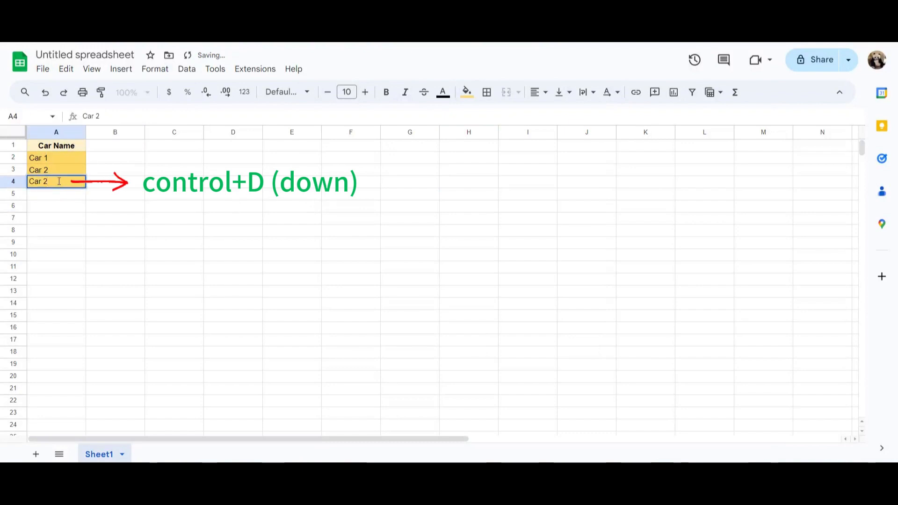
{"action": "key", "text": "BackSpace"}
{"action": "type", "text": "3"}
{"action": "key", "text": "Return"}
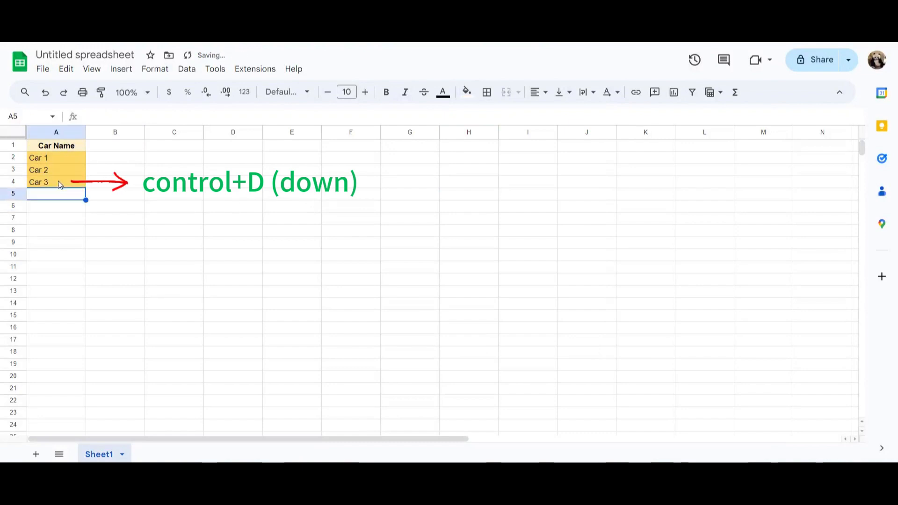
{"action": "left_click", "coordinate": [162, 216]}
Select the whole sheet and widen all columns slightly at once.
{"action": "left_click", "coordinate": [21, 132]}
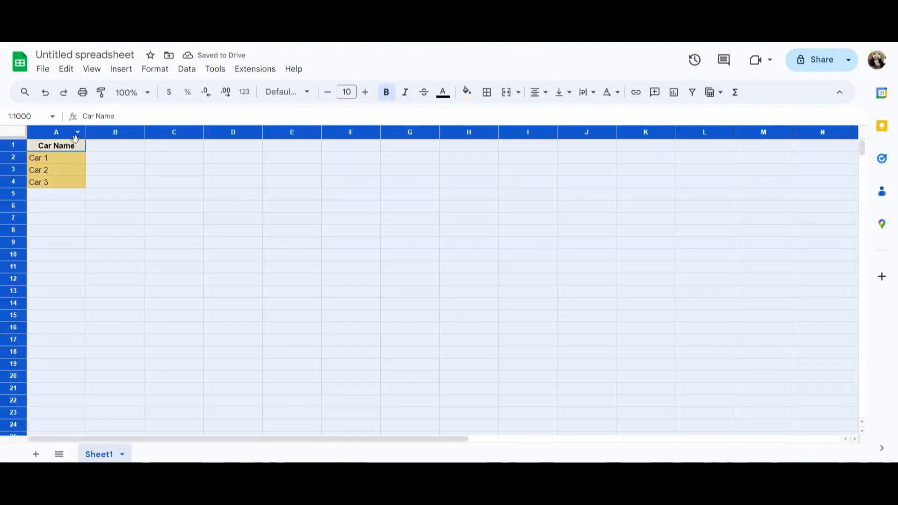
{"action": "left_click_drag", "start_coordinate": [86, 132], "coordinate": [96, 133]}
{"action": "left_click", "coordinate": [128, 180]}
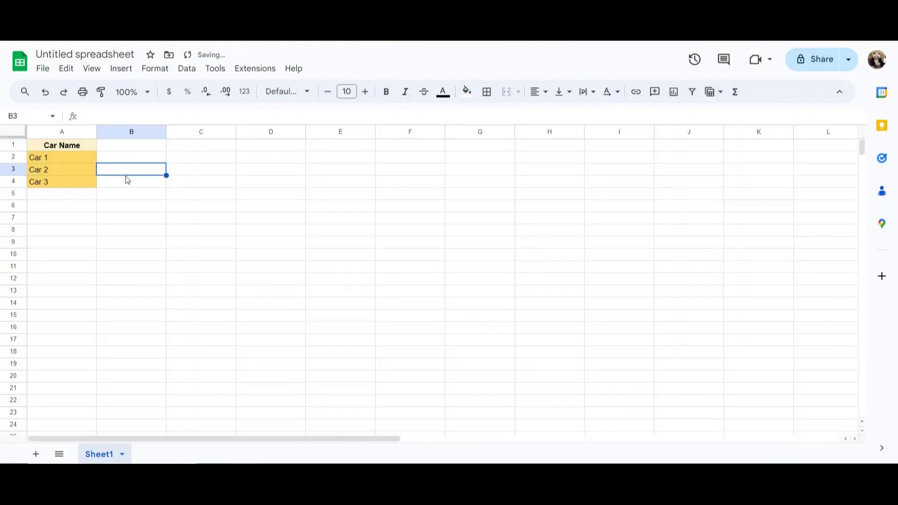
Choose a border line style and apply inner borders to cells A1:A4.
{"action": "left_click_drag", "start_coordinate": [80, 145], "coordinate": [83, 188]}
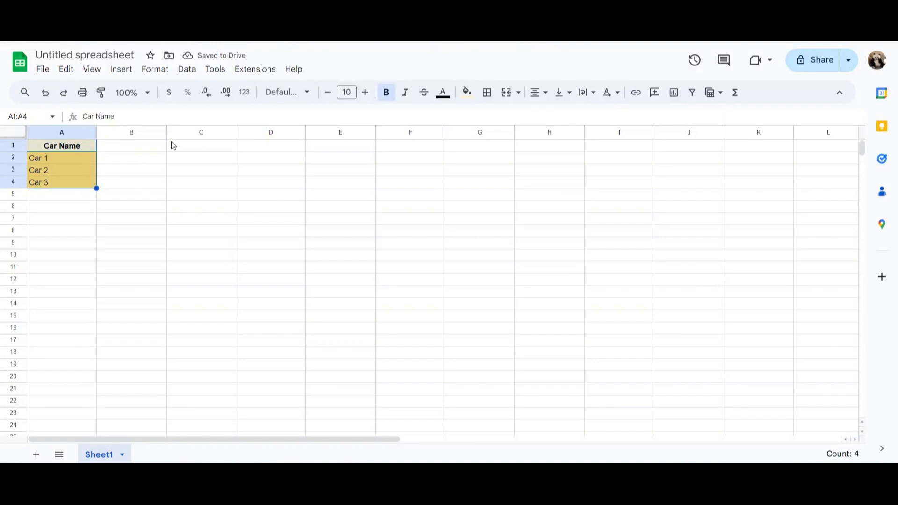
{"action": "left_click", "coordinate": [487, 92]}
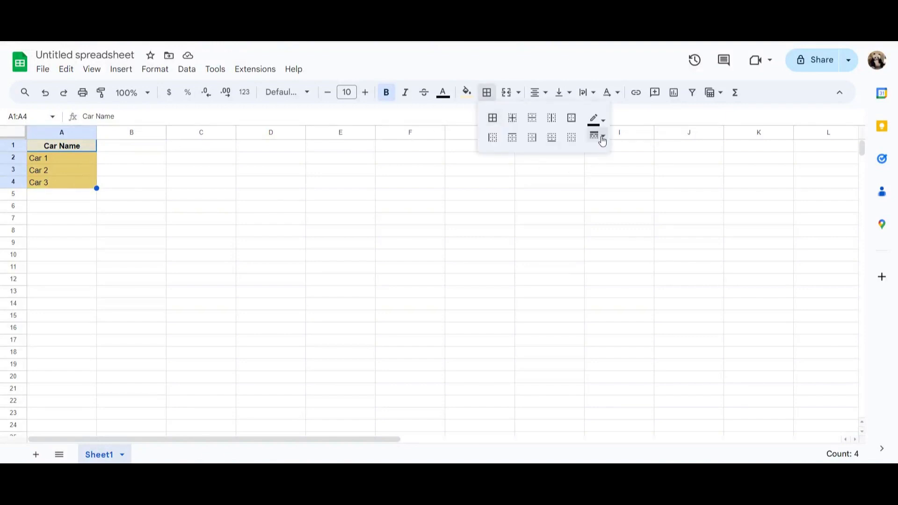
{"action": "left_click", "coordinate": [602, 141]}
{"action": "left_click", "coordinate": [604, 186]}
{"action": "left_click", "coordinate": [512, 119]}
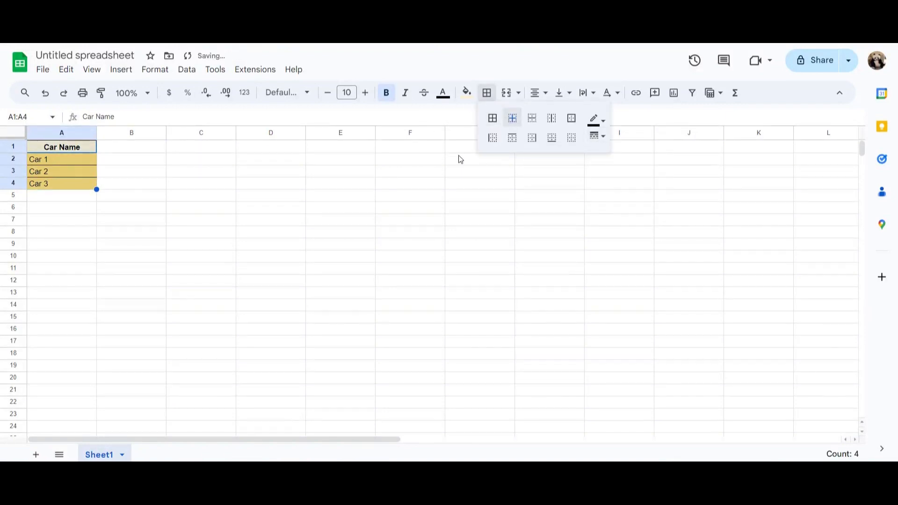
{"action": "left_click", "coordinate": [341, 220]}
Copy the last car row down into A5 and A6 and rename the entries "Car 4" and "Car 5".
{"action": "left_click", "coordinate": [13, 195]}
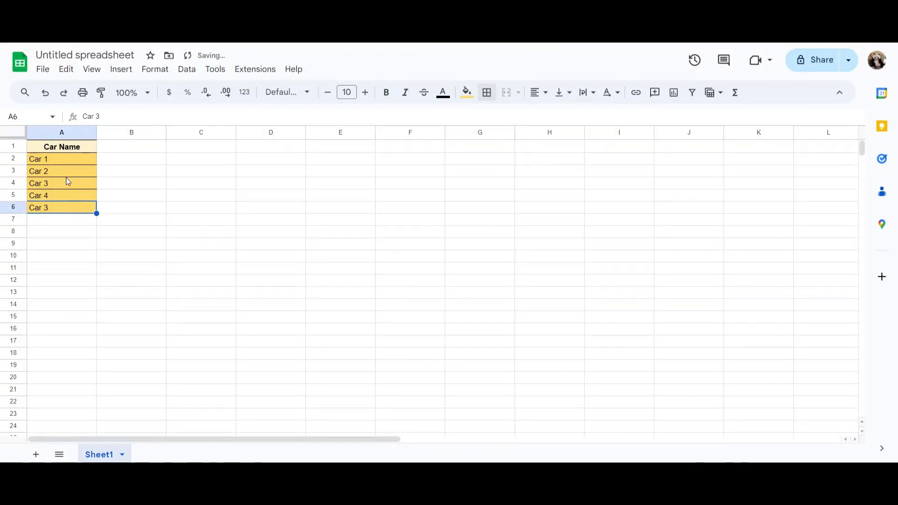
{"action": "double_click", "coordinate": [66, 210]}
{"action": "key", "text": "BackSpace"}
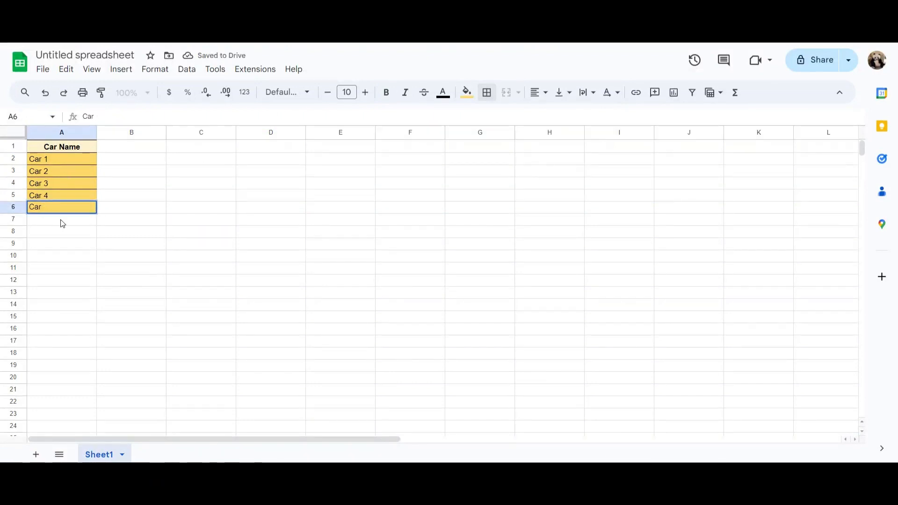
{"action": "type", "text": "5"}
{"action": "key", "text": "Return"}
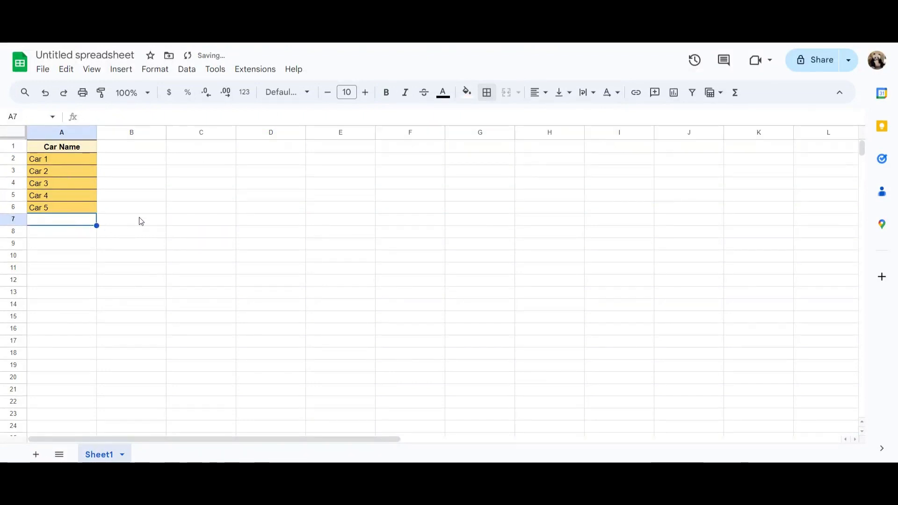
Copy column A's contents and formatting into column B and change the B1 header to "Description".
{"action": "left_click", "coordinate": [111, 132]}
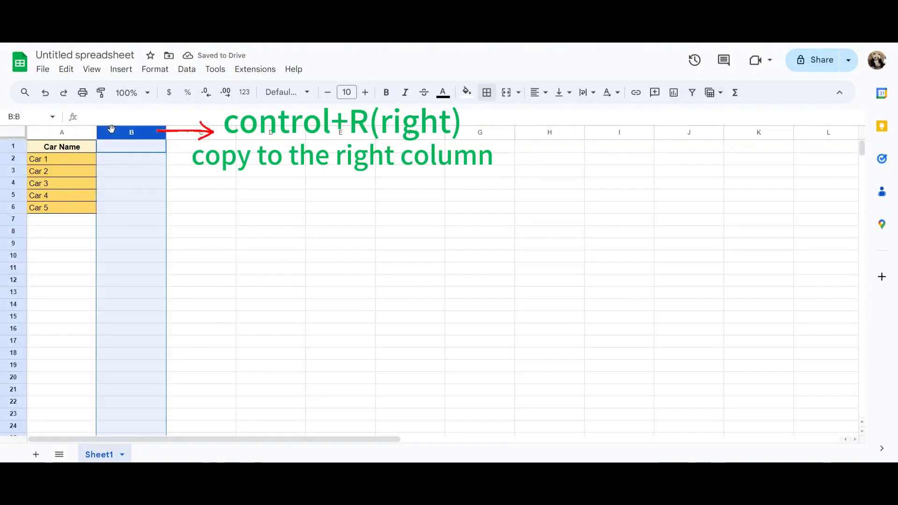
{"action": "key", "text": "ctrl+r"}
{"action": "left_click", "coordinate": [112, 146]}
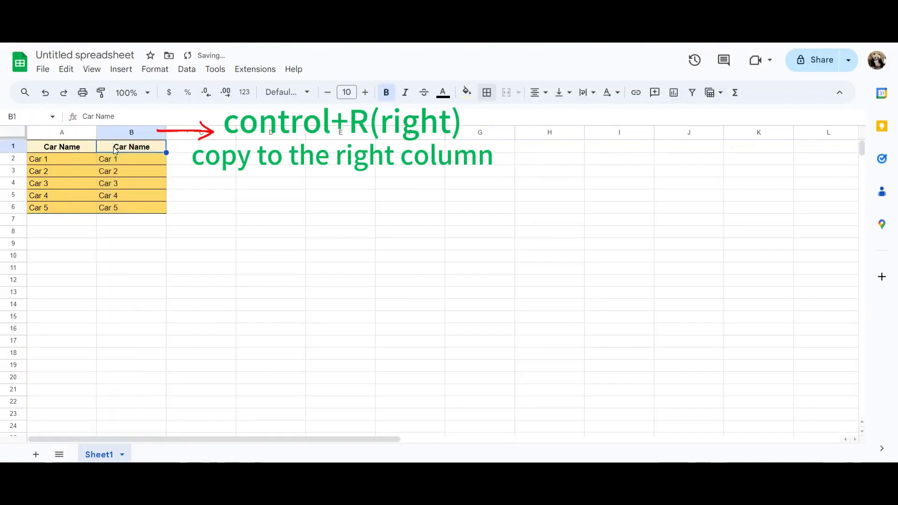
{"action": "type", "text": "Description"}
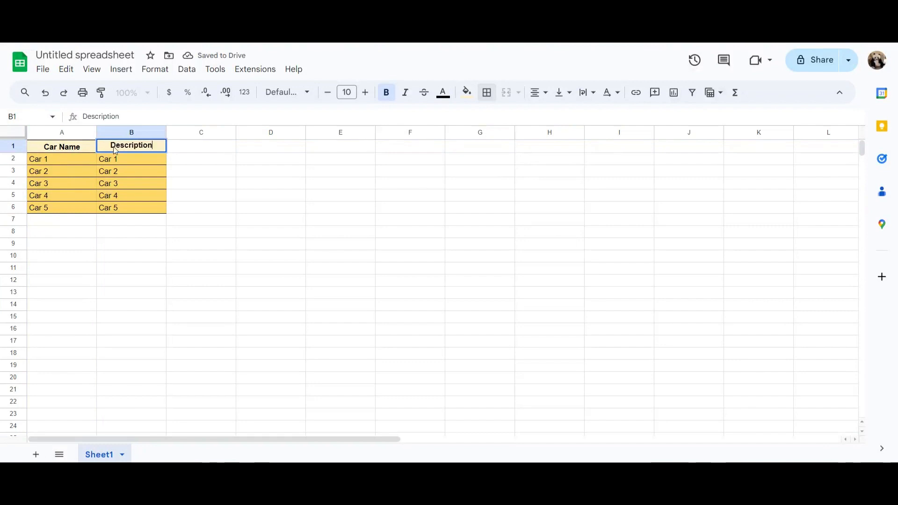
{"action": "key", "text": "Return"}
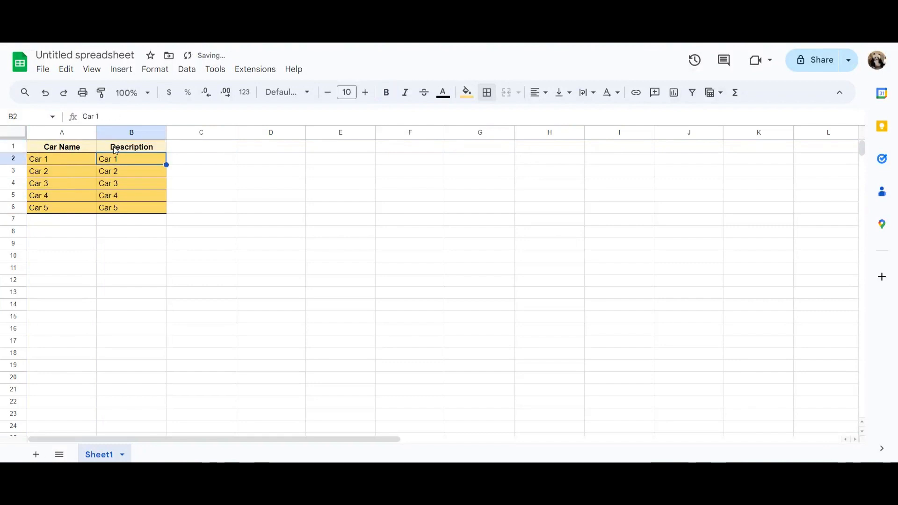
Choose a border line style and apply inner borders across the whole table A1:B6.
{"action": "left_click", "coordinate": [67, 148]}
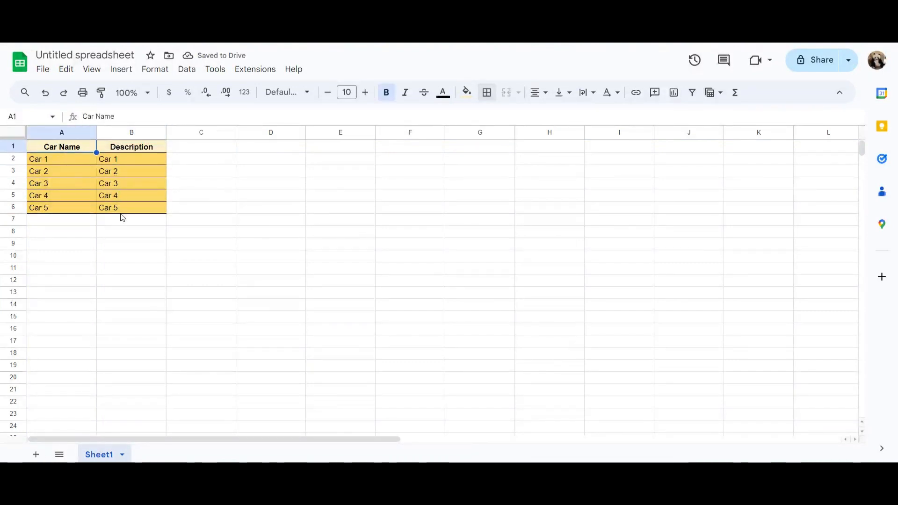
{"action": "left_click", "coordinate": [120, 210], "text": "shift"}
{"action": "left_click", "coordinate": [487, 93]}
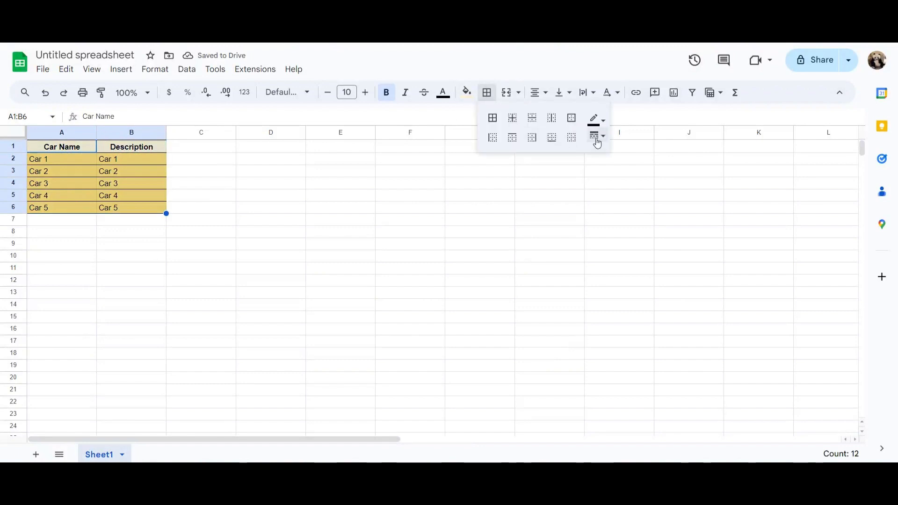
{"action": "left_click", "coordinate": [597, 136]}
{"action": "left_click", "coordinate": [604, 154]}
{"action": "left_click", "coordinate": [513, 121]}
{"action": "left_click", "coordinate": [489, 196]}
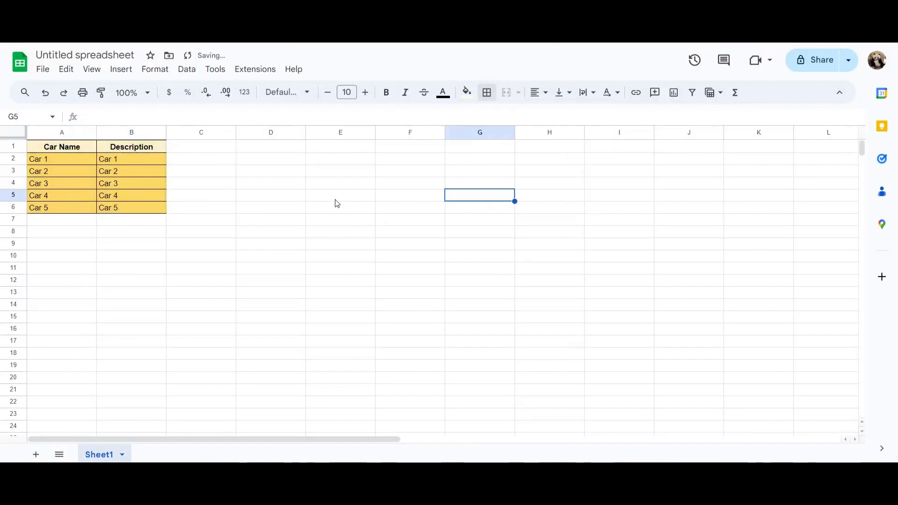
{"action": "left_click", "coordinate": [336, 199]}
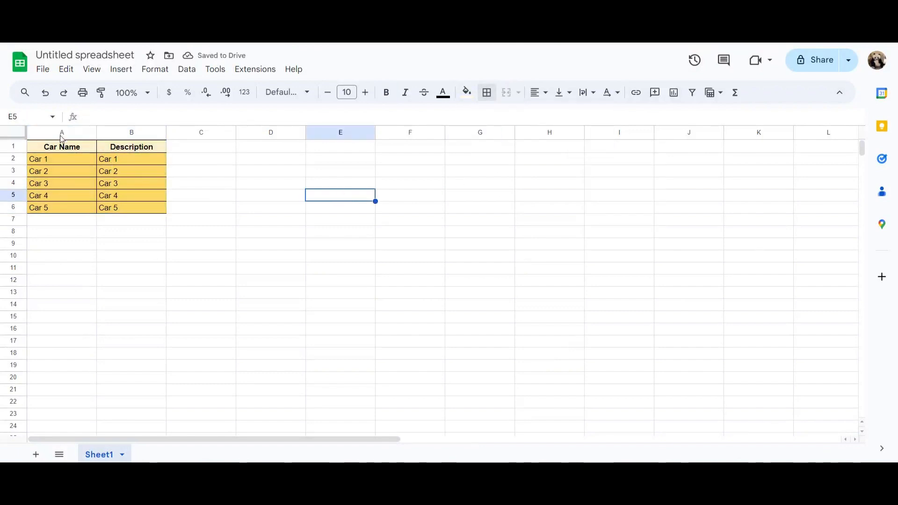
Clear the copied car names from B2:B6 under the Description header.
{"action": "left_click", "coordinate": [108, 159]}
{"action": "left_click", "coordinate": [114, 202], "text": "shift"}
{"action": "key", "text": "Delete"}
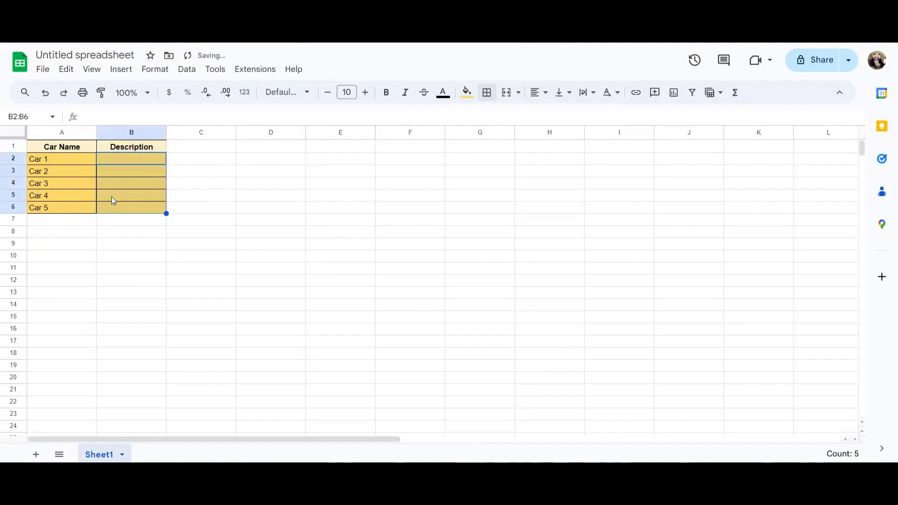
{"action": "left_click", "coordinate": [190, 217]}
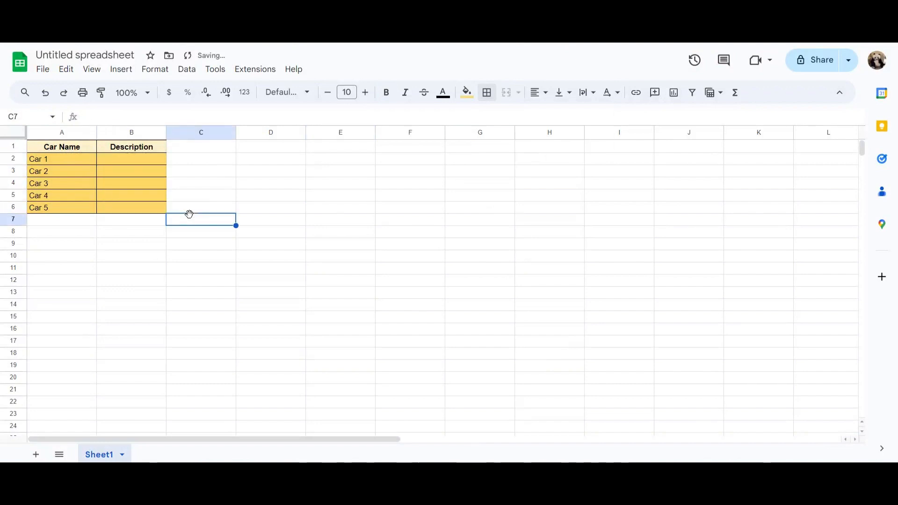
Copy the formatted Description column B into columns C and D.
{"action": "left_click", "coordinate": [181, 129]}
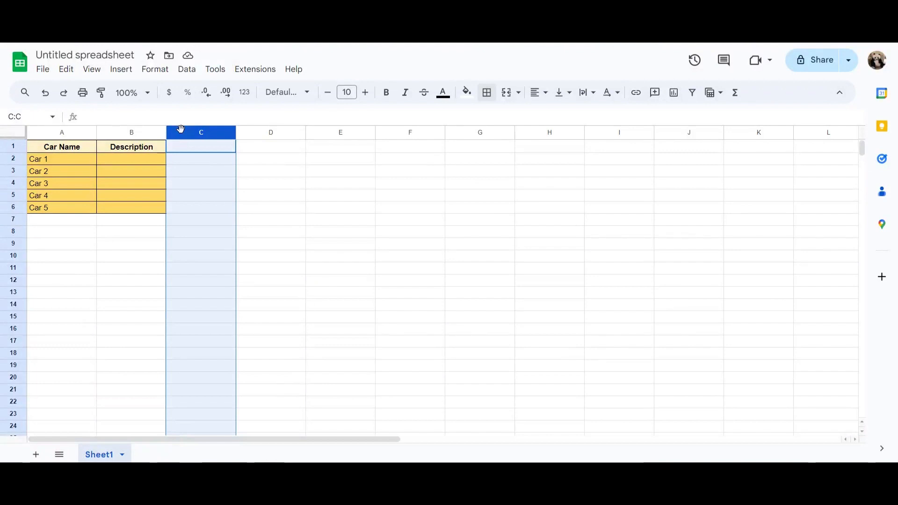
{"action": "type", "text": "Description"}
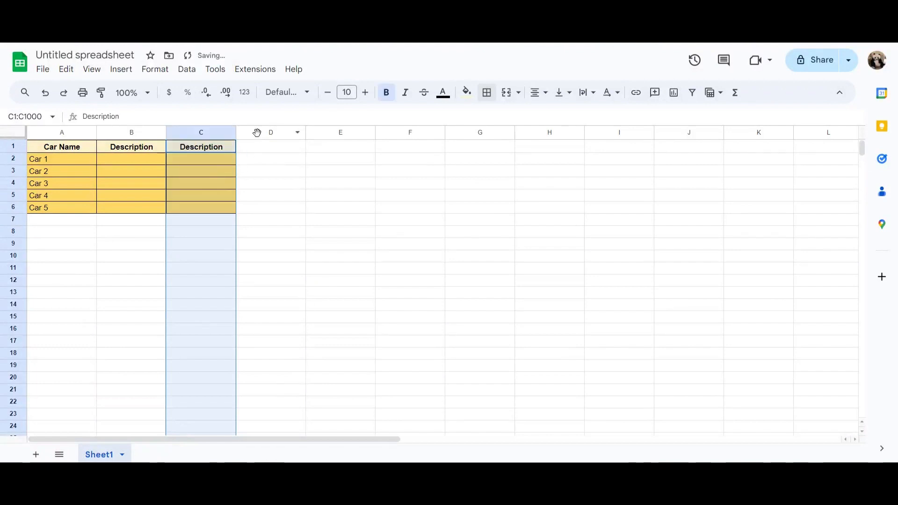
{"action": "left_click", "coordinate": [257, 132]}
{"action": "key", "text": "ctrl+v"}
Fill the range C1:D6 with light red 3.
{"action": "left_click", "coordinate": [220, 151]}
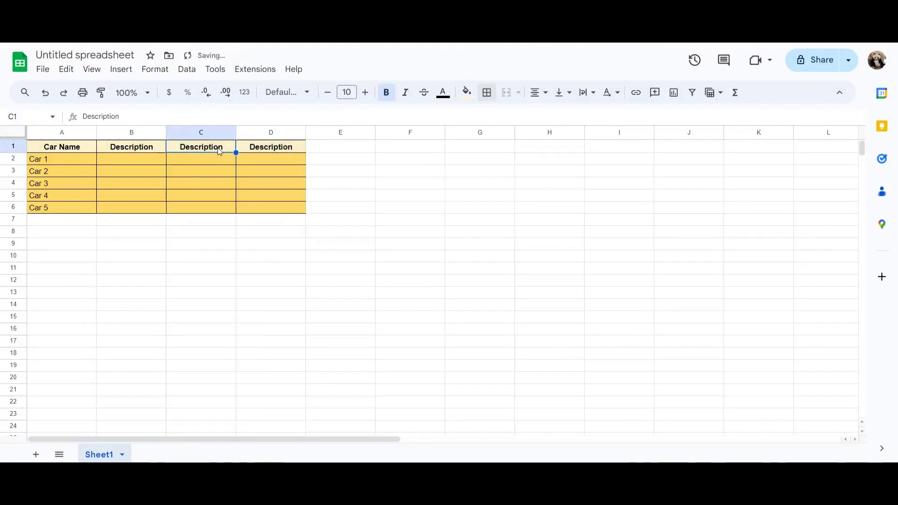
{"action": "left_click", "coordinate": [254, 212], "text": "shift"}
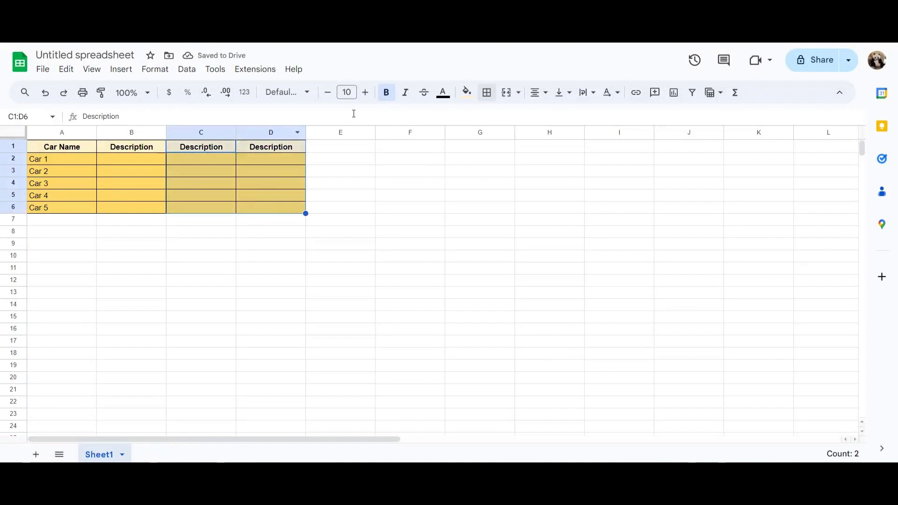
{"action": "left_click", "coordinate": [469, 93]}
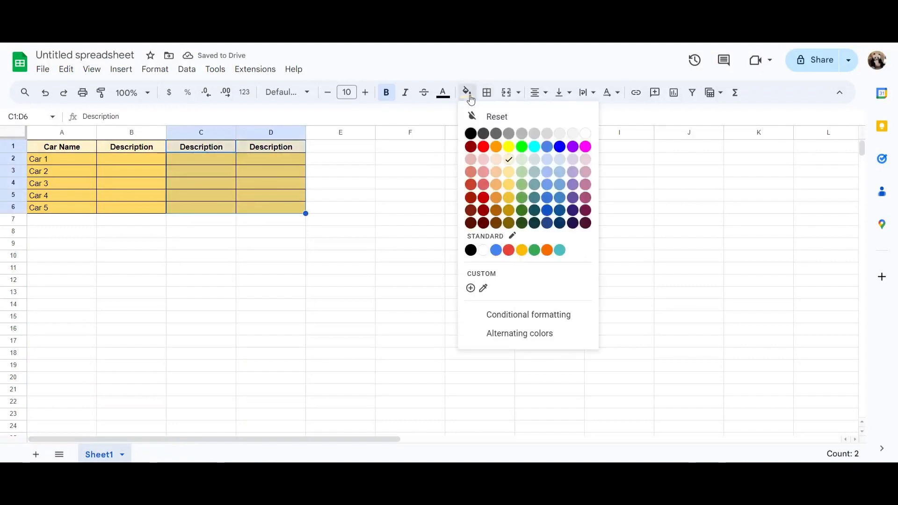
{"action": "left_click", "coordinate": [484, 166]}
{"action": "left_click", "coordinate": [411, 183]}
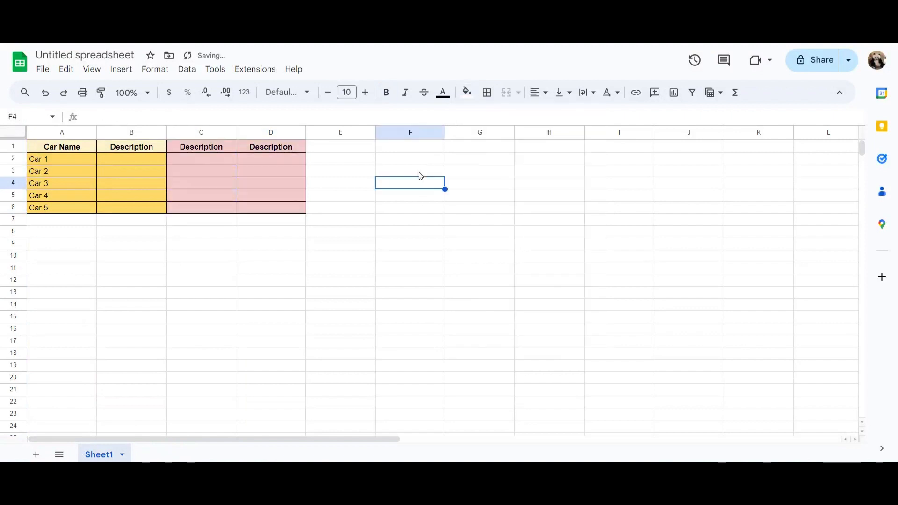
Fill the body cells C2:D6 with the darker light red 1, leaving out the header row.
{"action": "left_click", "coordinate": [201, 159]}
{"action": "left_click_drag", "start_coordinate": [266, 193], "coordinate": [283, 212]}
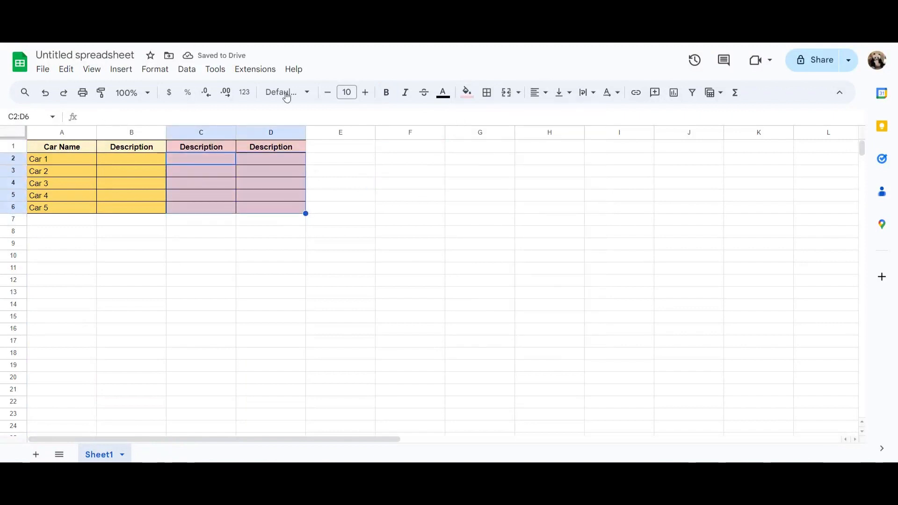
{"action": "left_click", "coordinate": [466, 92]}
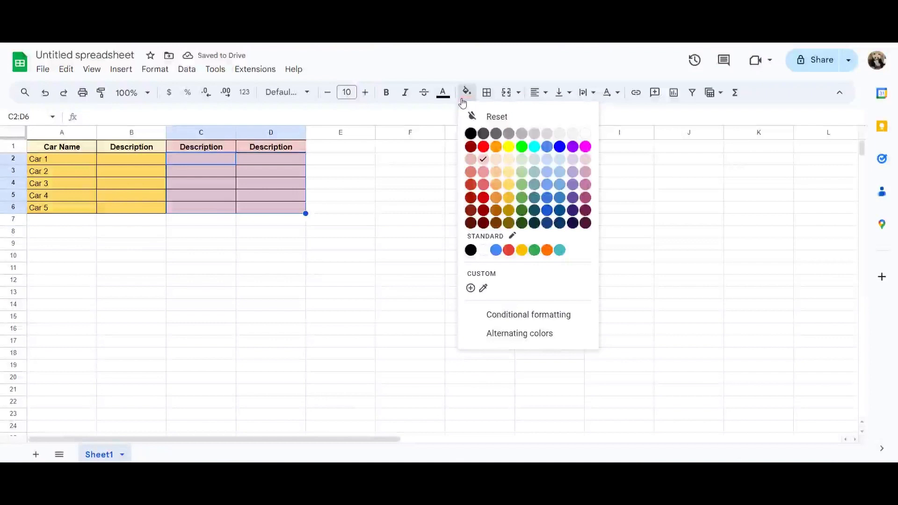
{"action": "left_click", "coordinate": [485, 186]}
{"action": "left_click", "coordinate": [435, 207]}
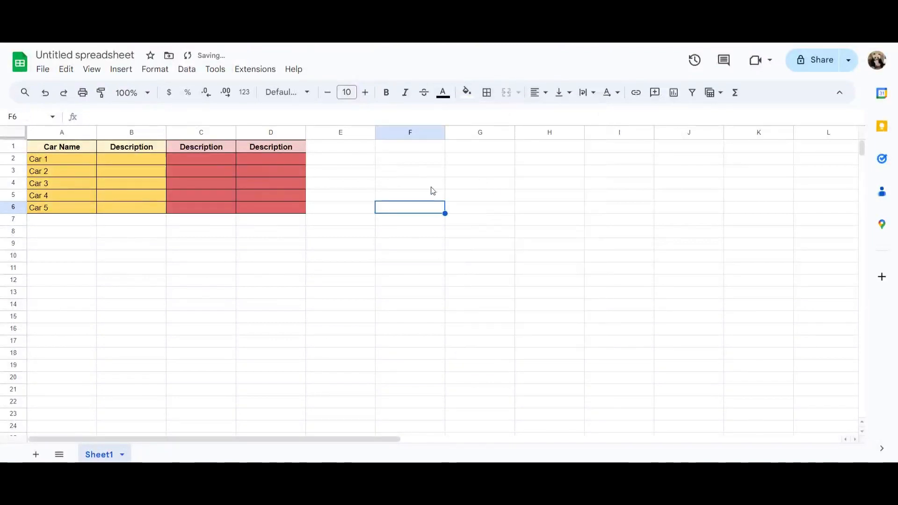
Rename the C1 header to "Annually Depreciation".
{"action": "left_click", "coordinate": [222, 162]}
{"action": "left_click", "coordinate": [200, 149]}
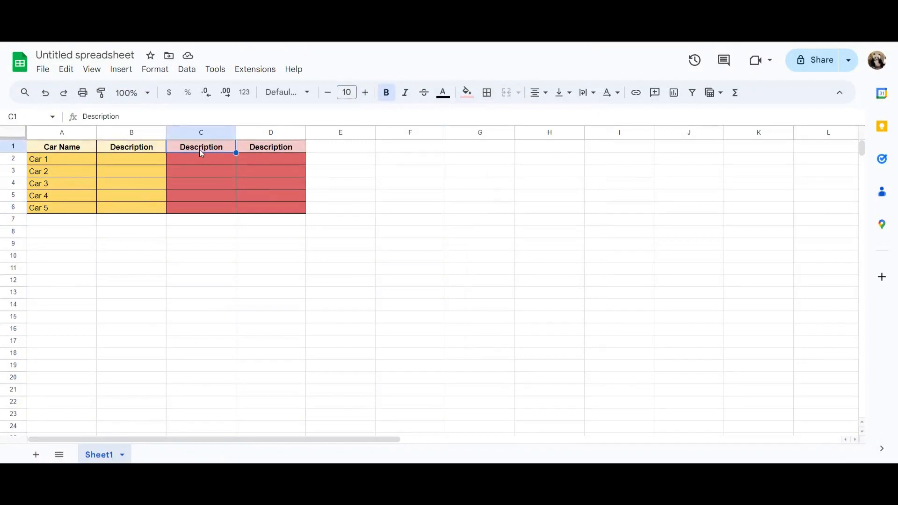
{"action": "type", "text": "Annually "}
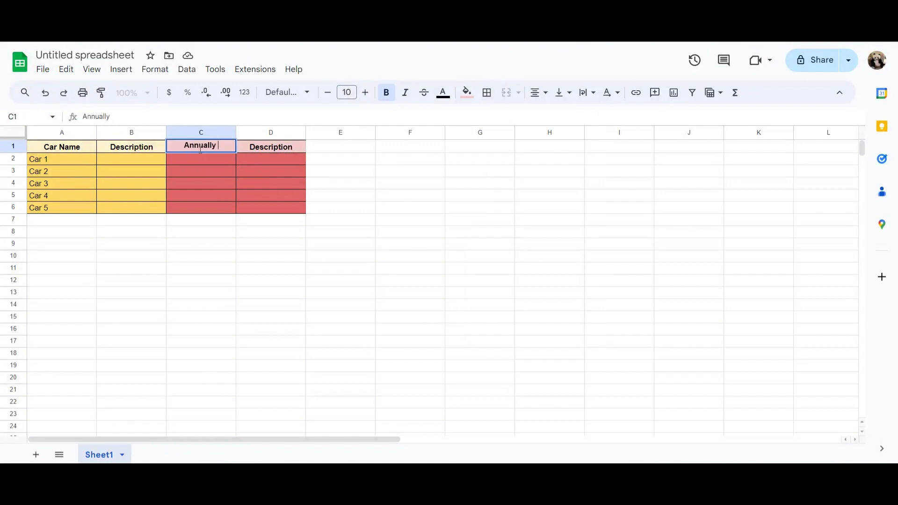
{"action": "type", "text": "Depreciation"}
{"action": "key", "text": "Return"}
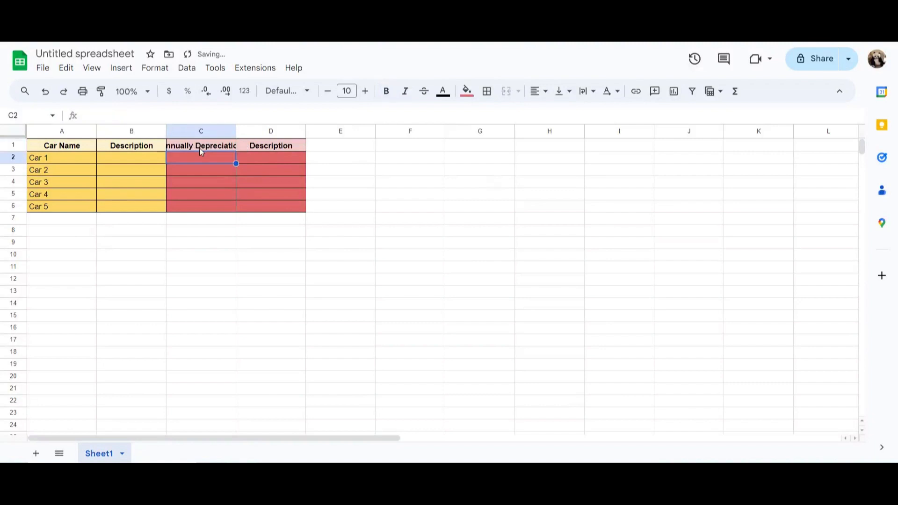
Set text wrapping to Wrap for the whole header row 1.
{"action": "left_click", "coordinate": [14, 145]}
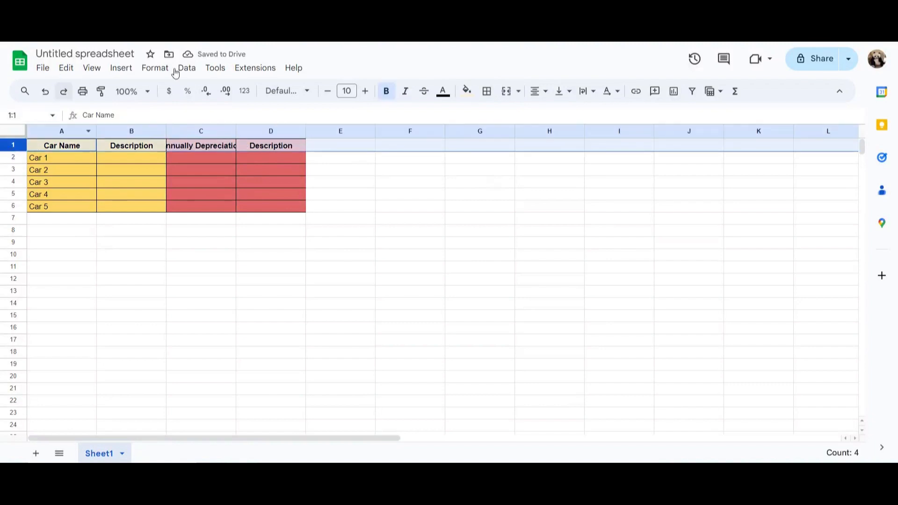
{"action": "left_click", "coordinate": [587, 91]}
{"action": "left_click", "coordinate": [604, 114]}
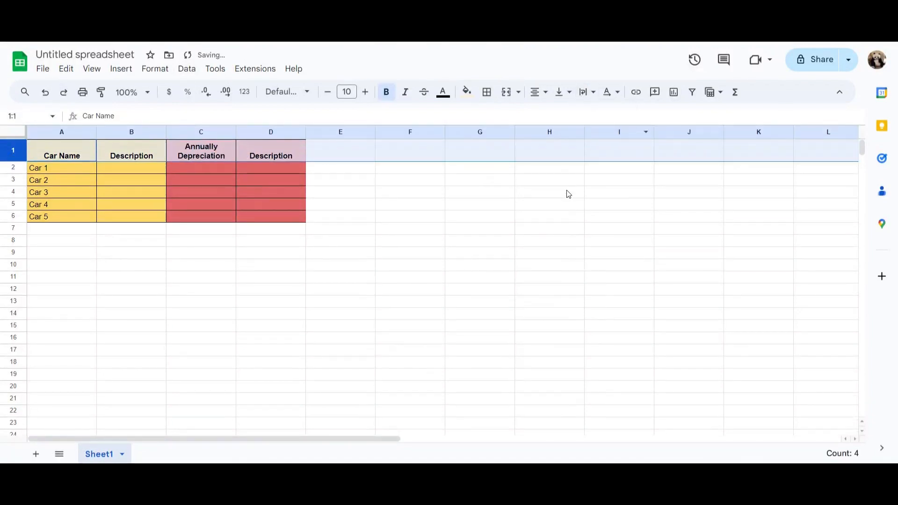
{"action": "left_click", "coordinate": [568, 192]}
Format column C as currency and enter 1000 as Car 1's depreciation in C2.
{"action": "left_click", "coordinate": [198, 130]}
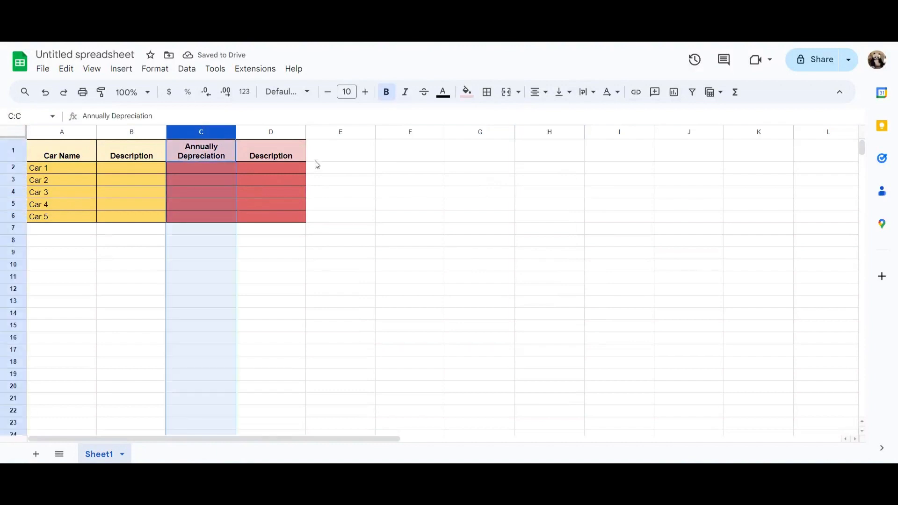
{"action": "left_click", "coordinate": [169, 92]}
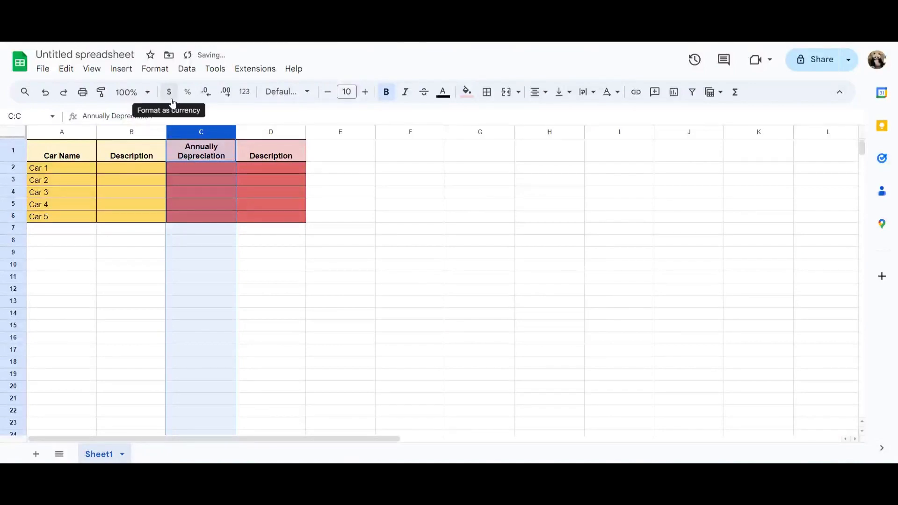
{"action": "left_click", "coordinate": [186, 171]}
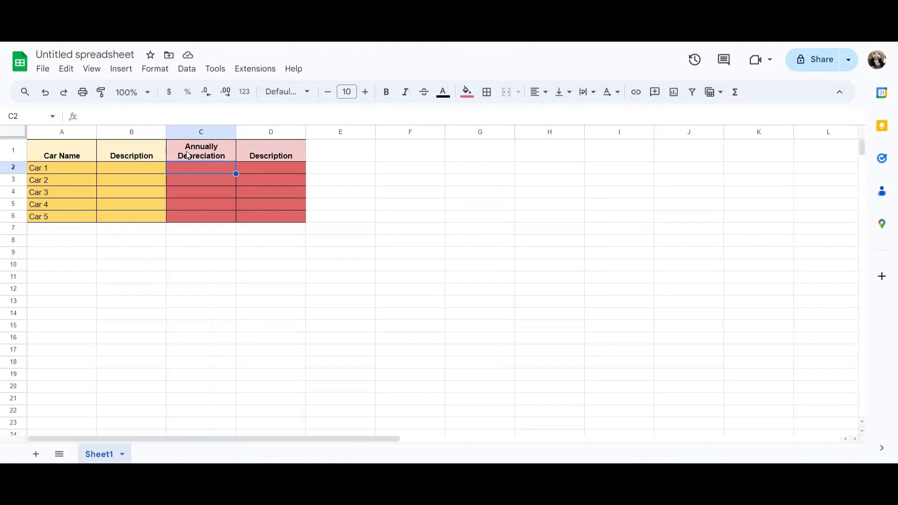
{"action": "type", "text": "1000"}
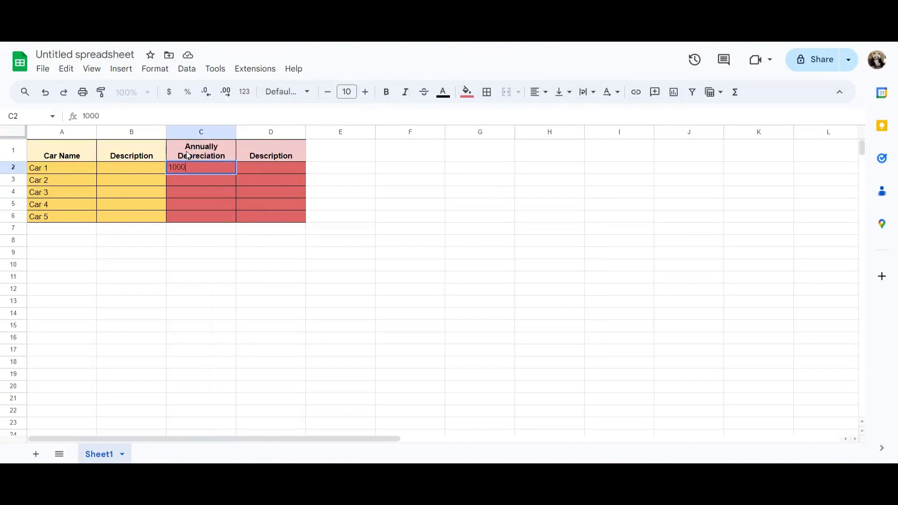
{"action": "key", "text": "Return"}
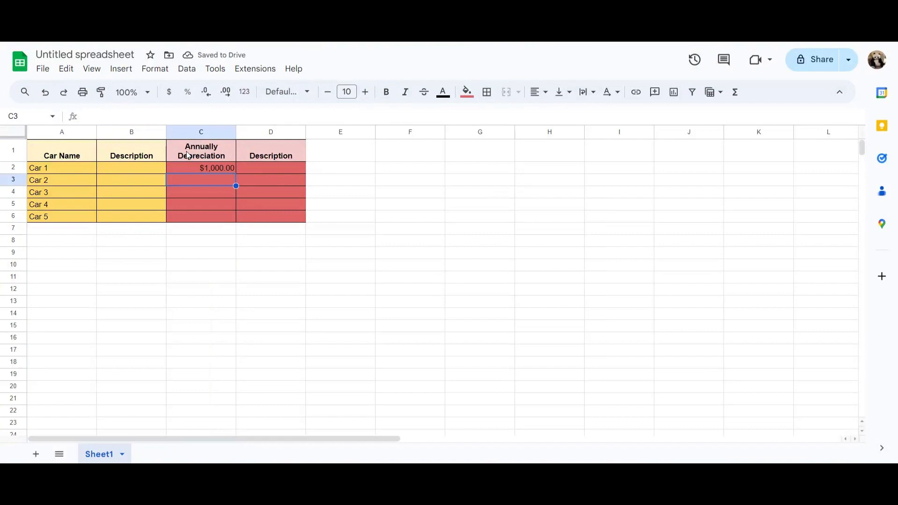
Enter the annual depreciation values 1500, 800 and 2000 for Car 2, Car 3 and Car 4 in C3:C5.
{"action": "type", "text": "$1,000.00"}
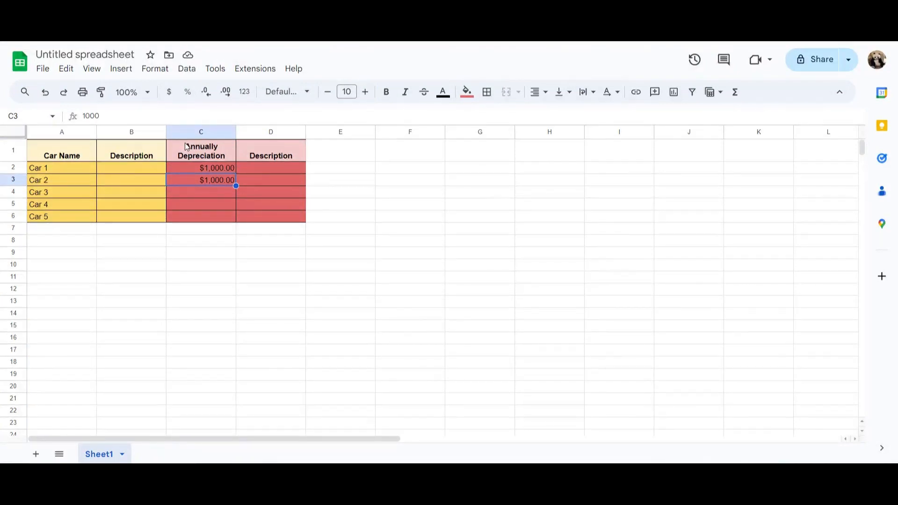
{"action": "type", "text": "1"}
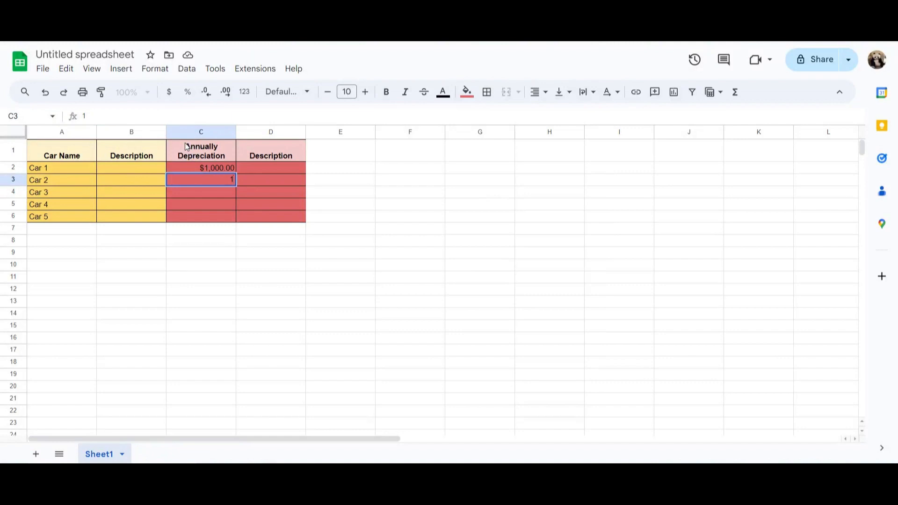
{"action": "type", "text": "500"}
{"action": "key", "text": "Return"}
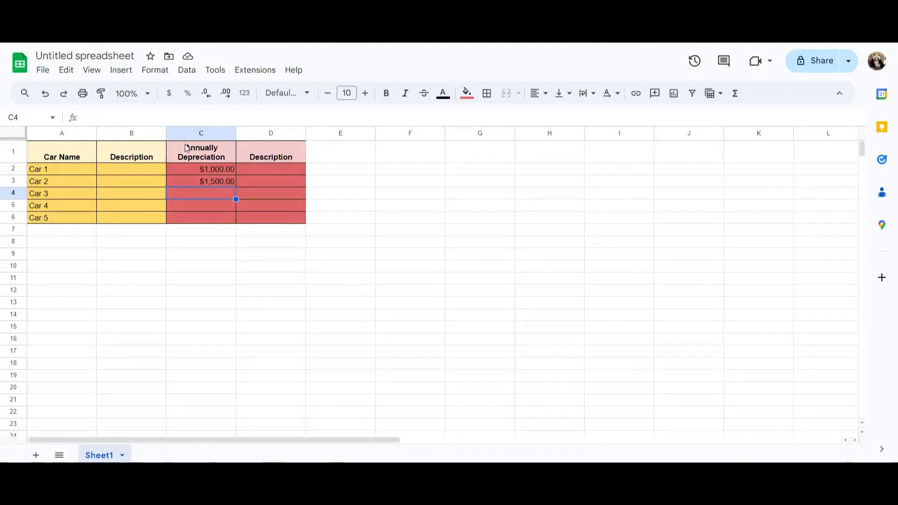
{"action": "type", "text": "800"}
{"action": "key", "text": "Return"}
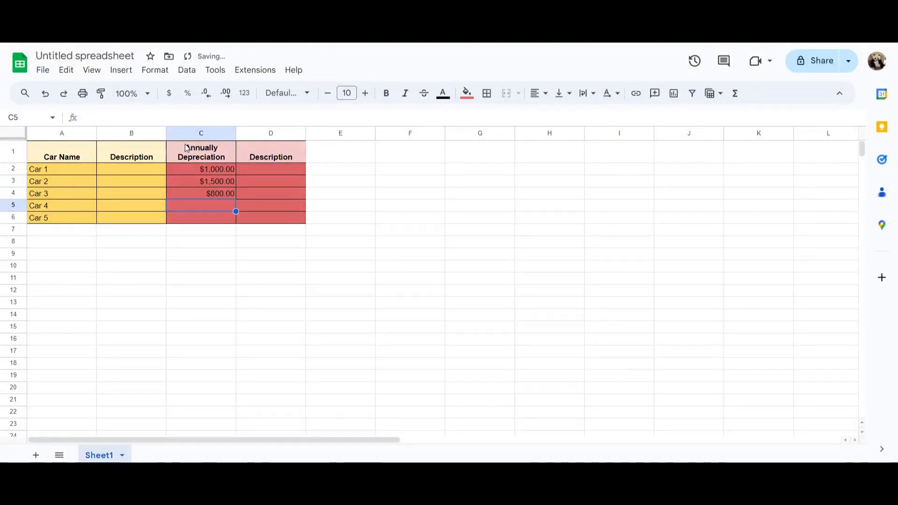
{"action": "type", "text": "2,000"}
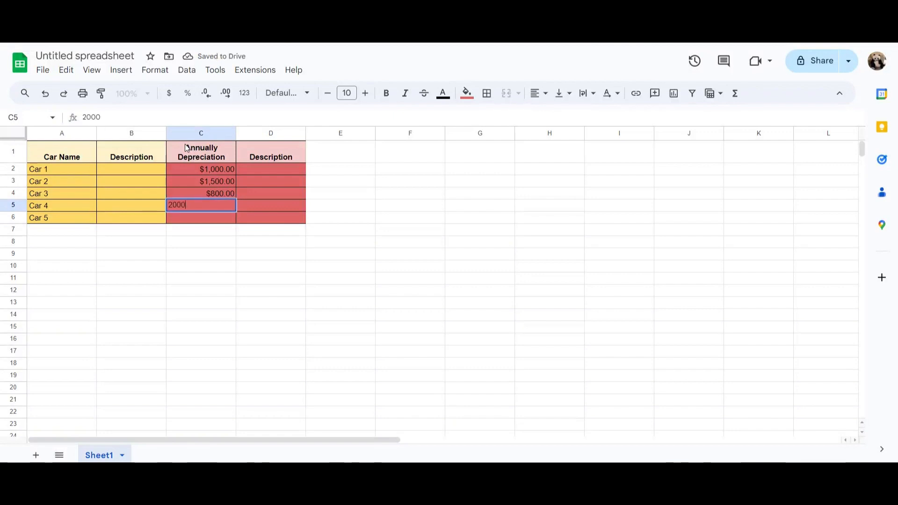
{"action": "key", "text": "Return"}
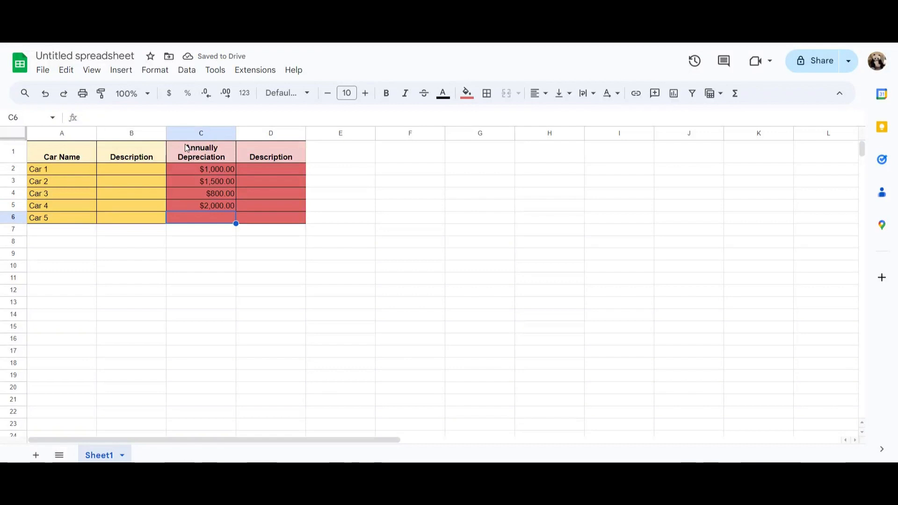
Delete row 6 containing Car 5 from the table.
{"action": "left_click", "coordinate": [21, 218]}
{"action": "right_click", "coordinate": [93, 226]}
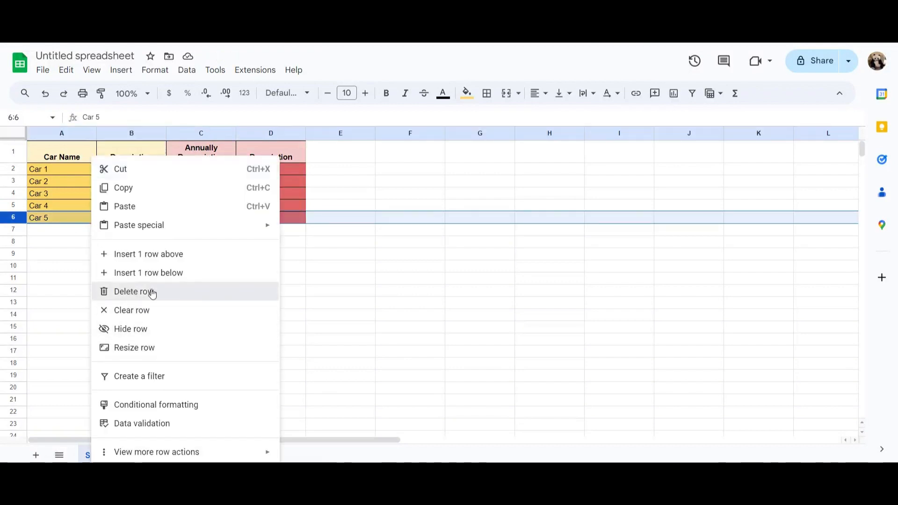
{"action": "left_click", "coordinate": [200, 291]}
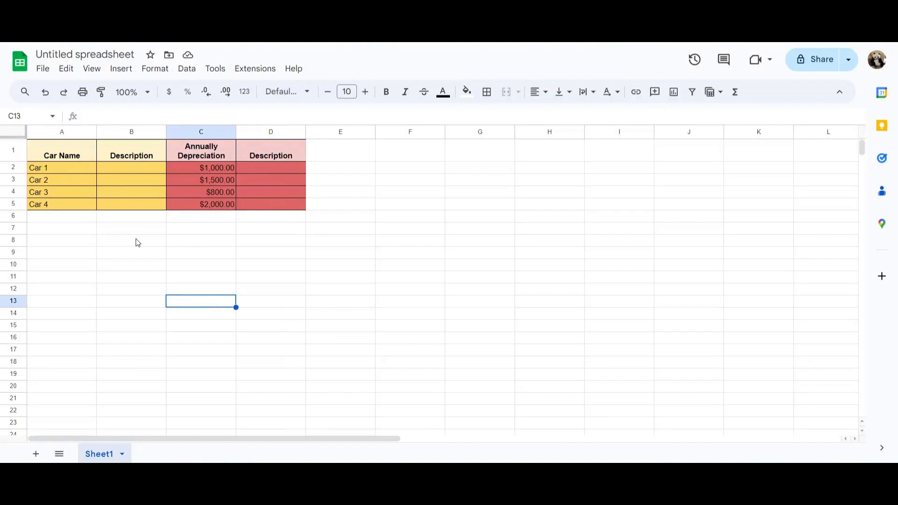
{"action": "left_click_drag", "start_coordinate": [95, 149], "coordinate": [263, 160]}
{"action": "left_click", "coordinate": [412, 204]}
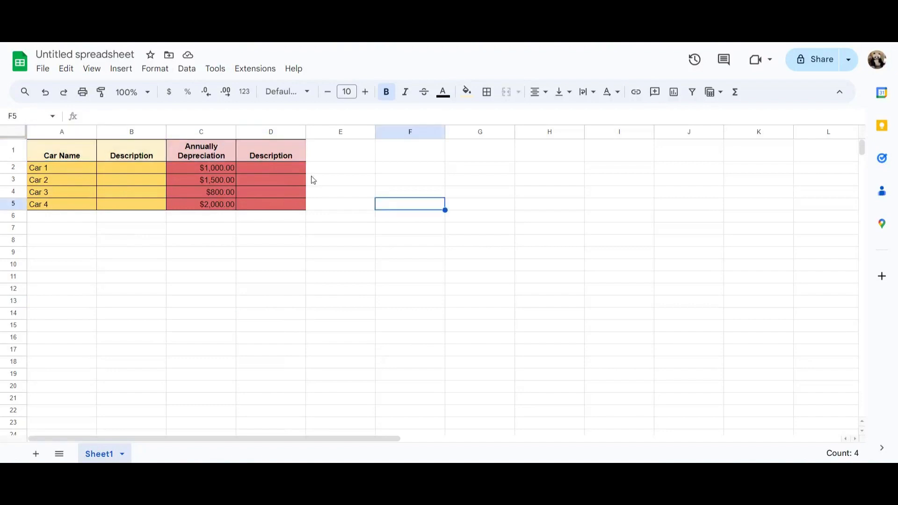
Rename the D1 header to "Gas Cost Per Year".
{"action": "left_click", "coordinate": [281, 158]}
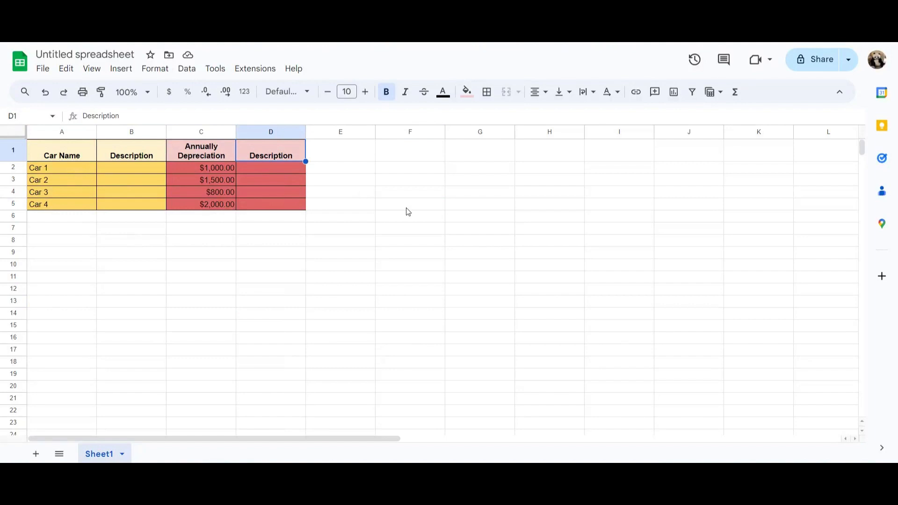
{"action": "type", "text": "Gas C"}
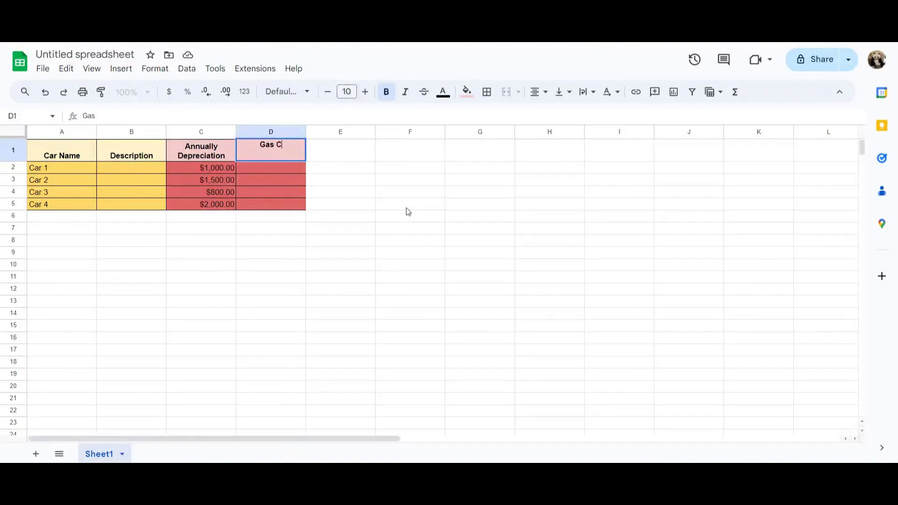
{"action": "type", "text": "ost Per Year"}
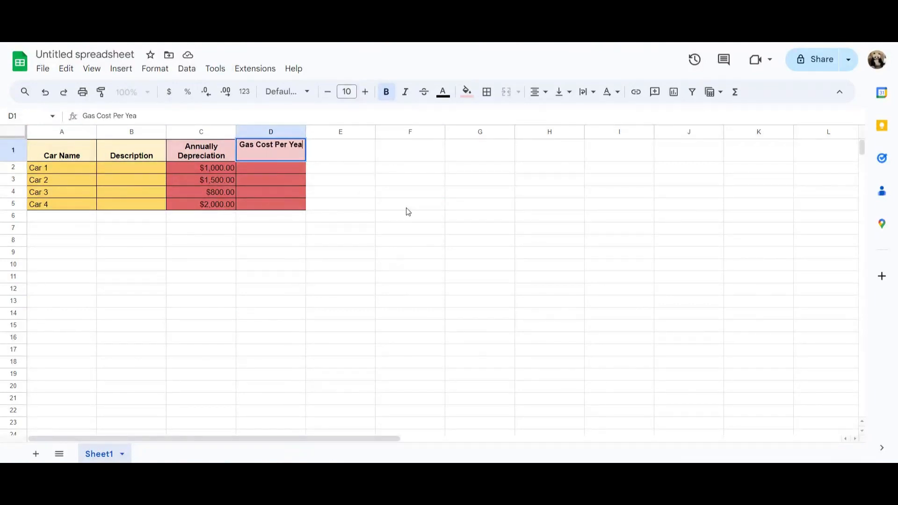
{"action": "key", "text": "Return"}
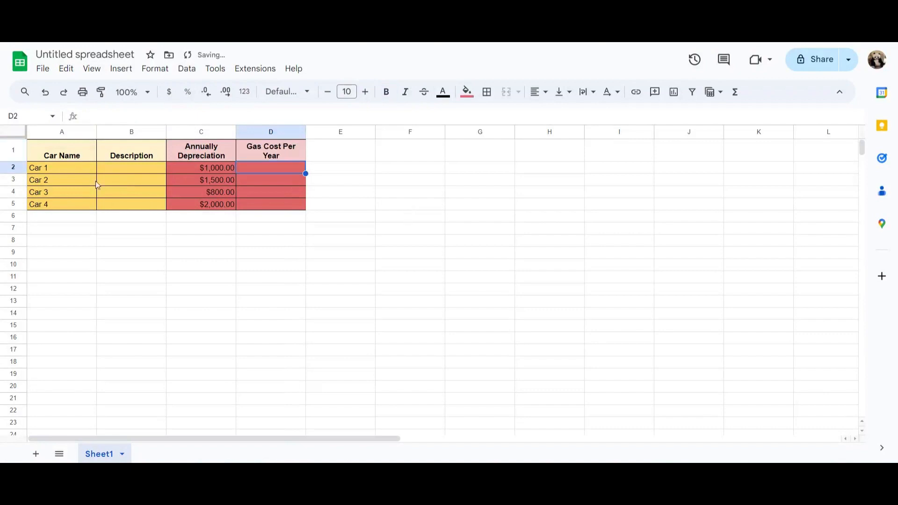
Align the header row 1 text vertically to the top of its cells.
{"action": "left_click", "coordinate": [13, 150]}
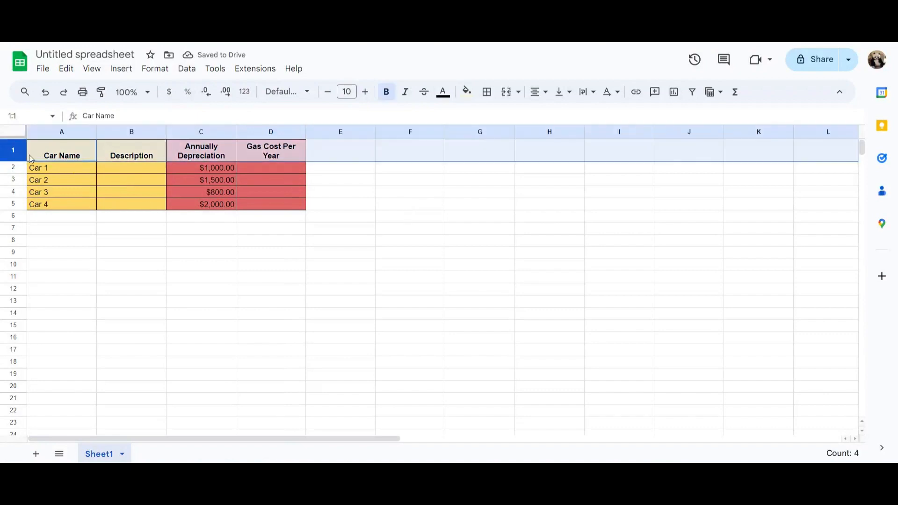
{"action": "left_click", "coordinate": [562, 97]}
{"action": "left_click", "coordinate": [563, 114]}
{"action": "left_click", "coordinate": [549, 216]}
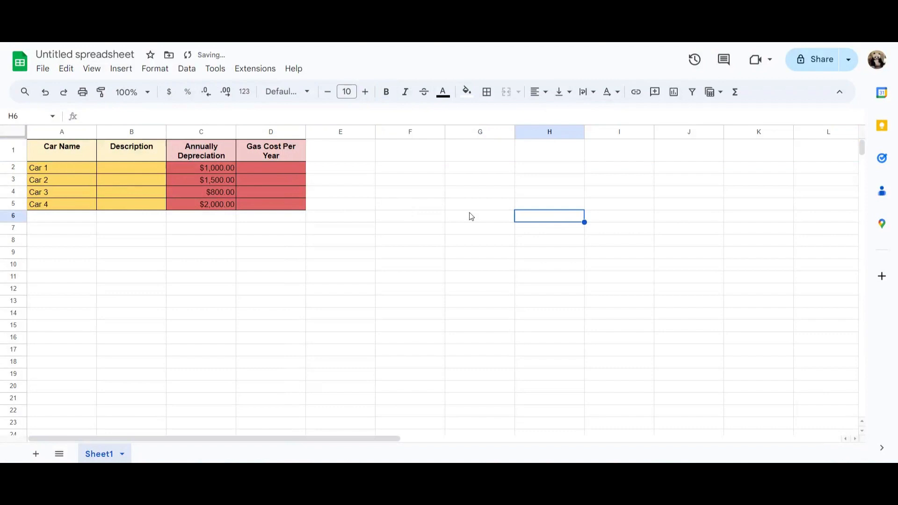
{"action": "left_click", "coordinate": [281, 171]}
{"action": "scroll", "coordinate": [429, 232], "scroll_direction": "down", "scroll_amount": 2}
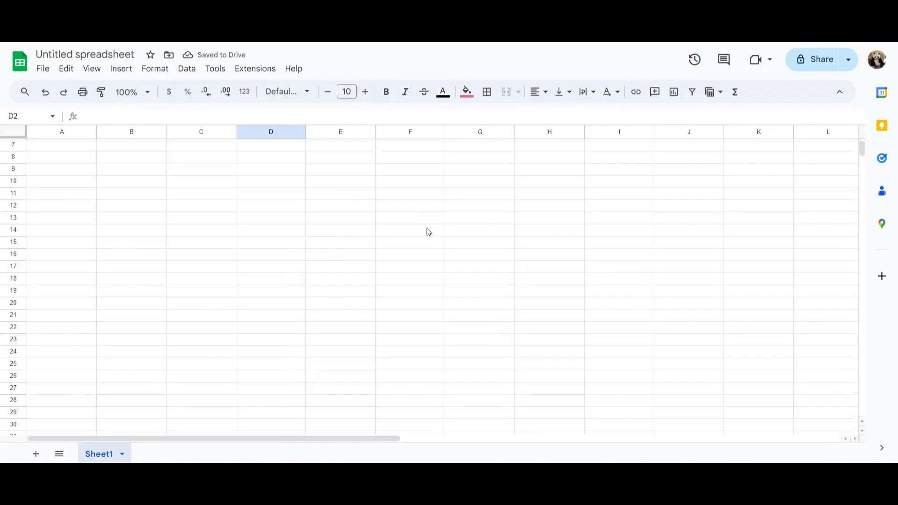
Enter 2000 as Car 1's gas cost in D2 and format column D as currency.
{"action": "scroll", "coordinate": [429, 232], "scroll_direction": "up", "scroll_amount": 2}
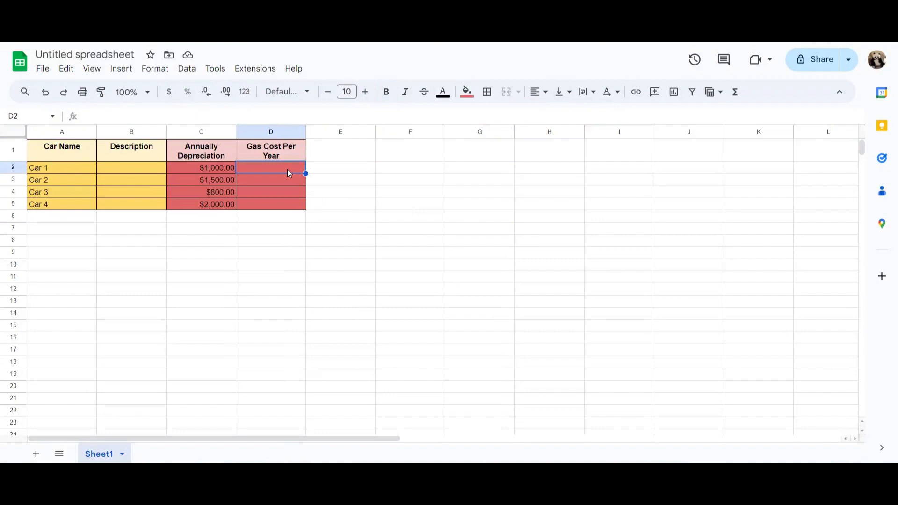
{"action": "type", "text": "2000"}
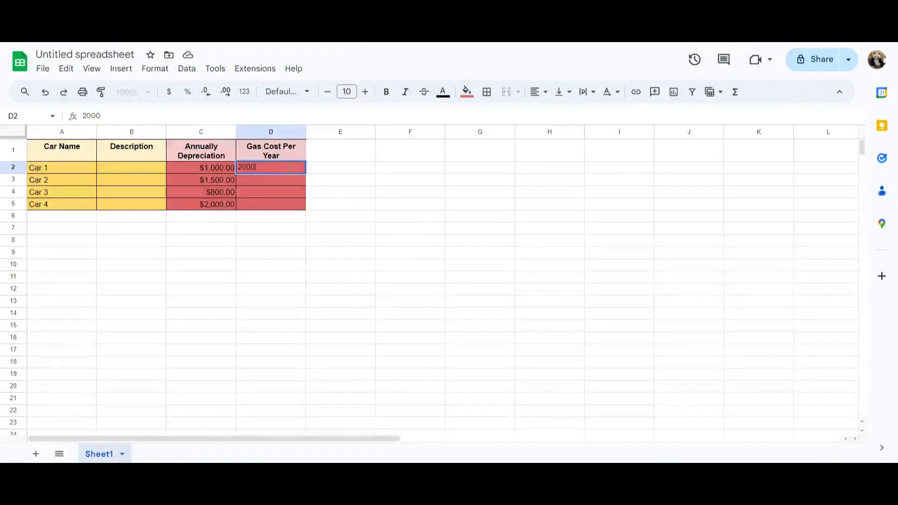
{"action": "key", "text": "Return"}
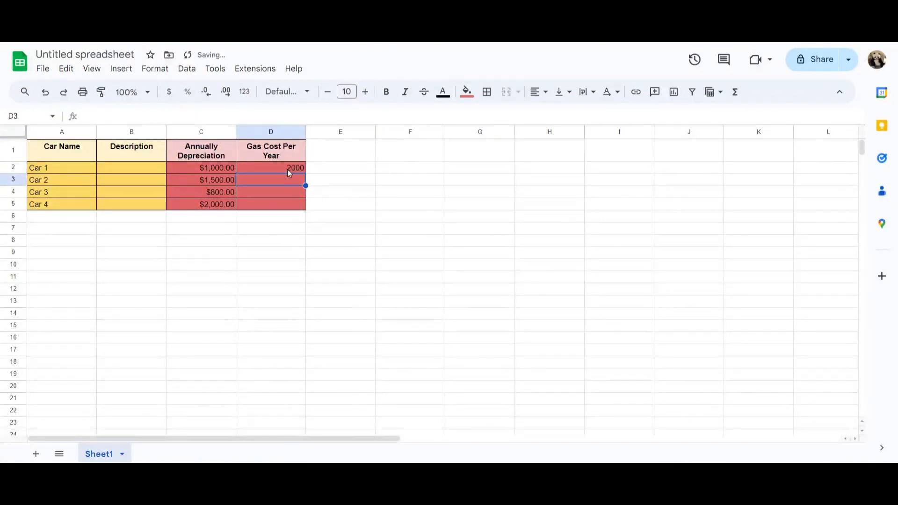
{"action": "left_click", "coordinate": [281, 132]}
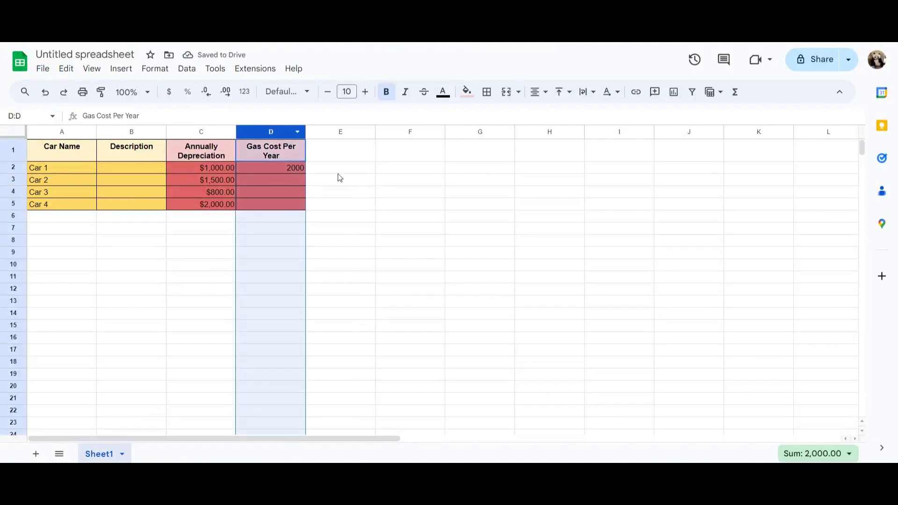
{"action": "left_click", "coordinate": [169, 92]}
Enter the yearly gas costs 2500, 3500 and 750 for Car 2, Car 3 and Car 4 in D3:D5.
{"action": "left_click", "coordinate": [284, 182]}
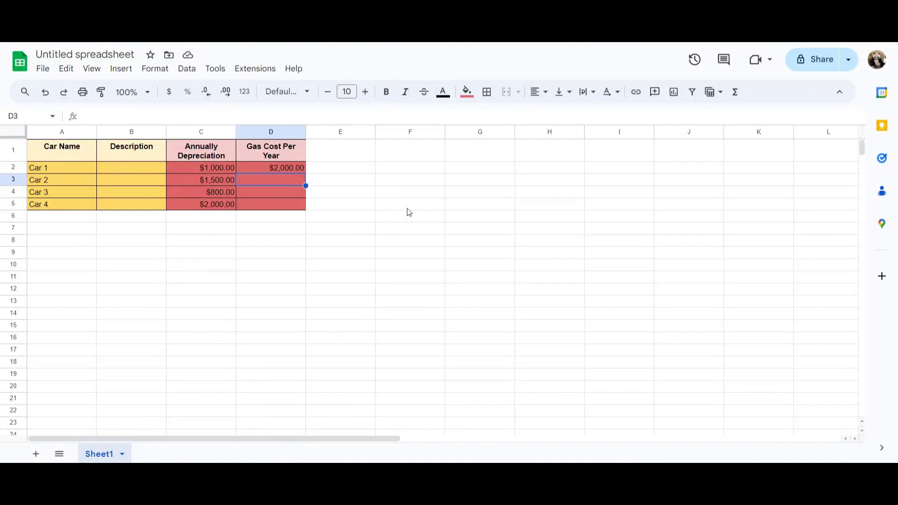
{"action": "type", "text": "2500"}
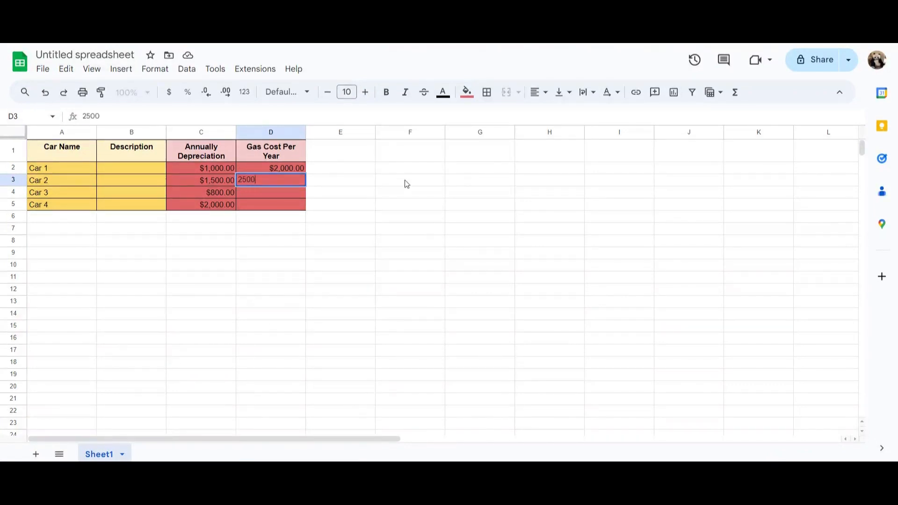
{"action": "key", "text": "Return"}
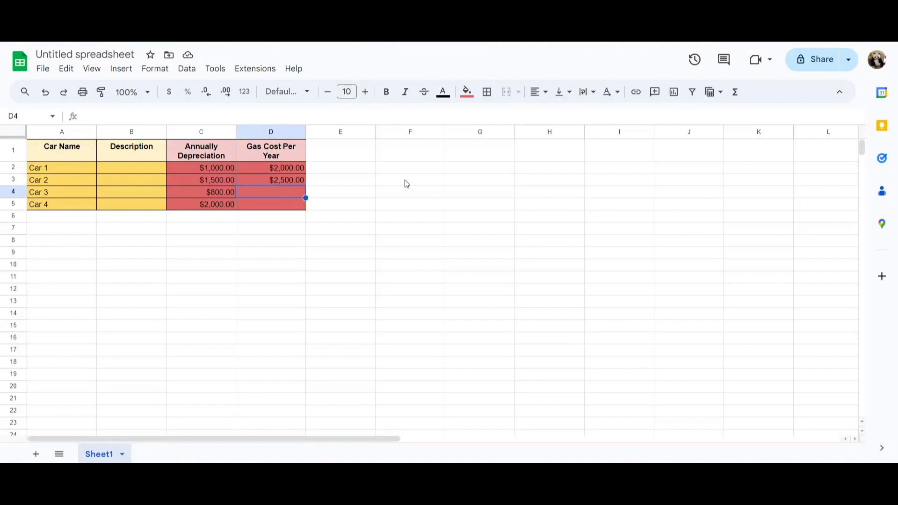
{"action": "type", "text": "3500"}
{"action": "key", "text": "Return"}
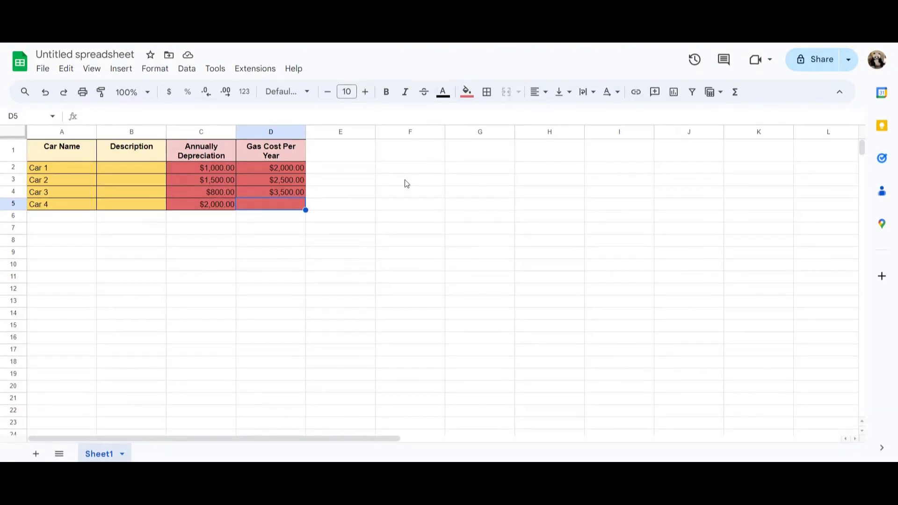
{"action": "type", "text": "750"}
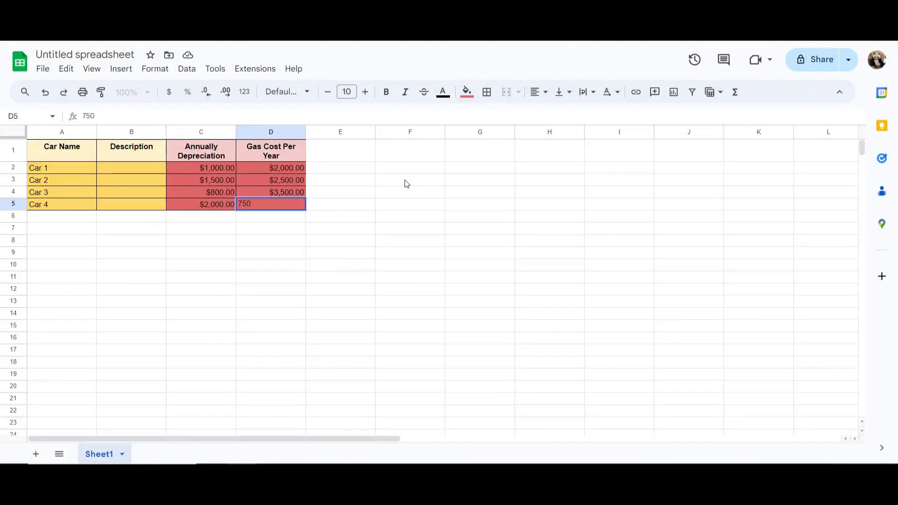
{"action": "key", "text": "Return"}
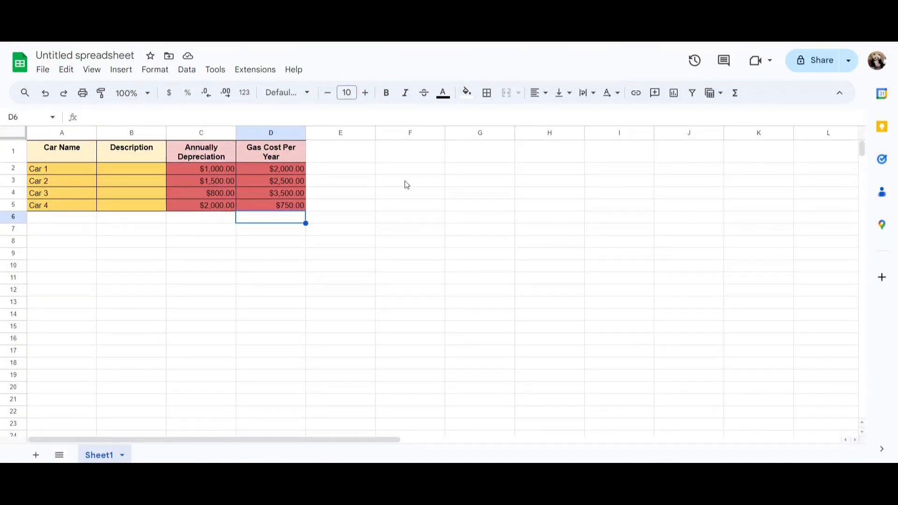
Copy the Gas Cost Per Year column into column E and rename the E1 header to "Overall Cost".
{"action": "left_click", "coordinate": [318, 130]}
{"action": "type", "text": "Gas Cost Per Year $2,000.00 $2,500.00 $3,500.00 $750.00"}
{"action": "left_click", "coordinate": [323, 147]}
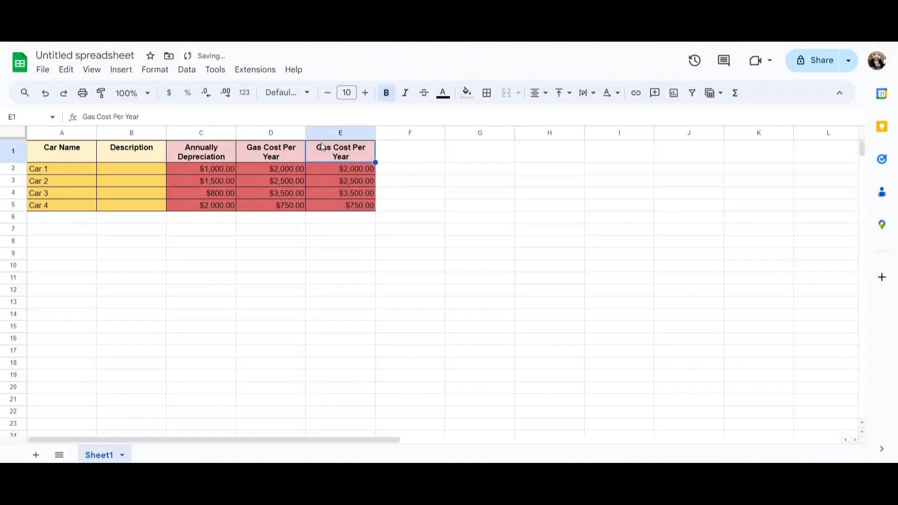
{"action": "type", "text": "Ov"}
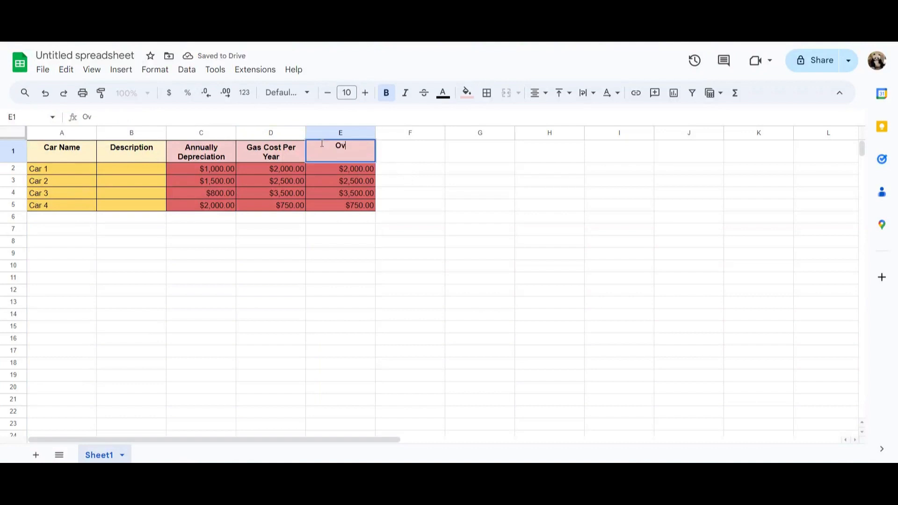
{"action": "type", "text": "erall Cost"}
{"action": "key", "text": "Return"}
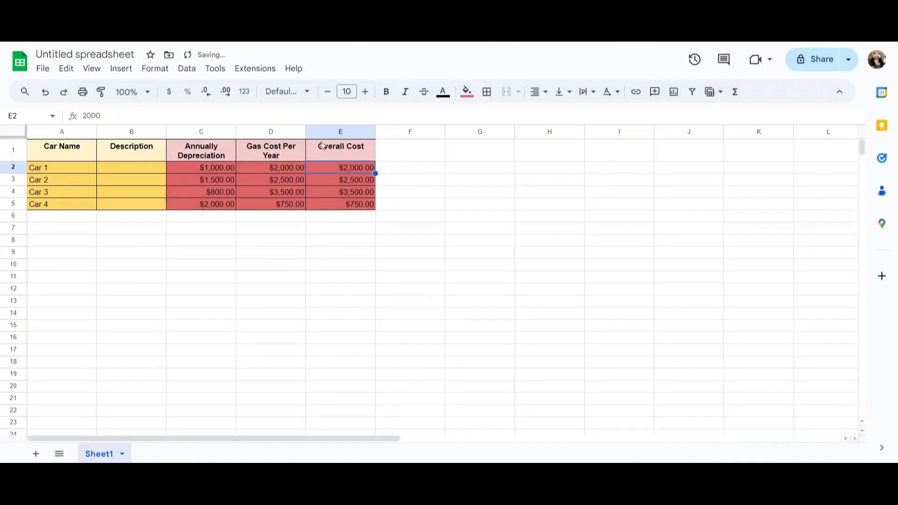
Clear the copied gas cost values from E2:E5 under the Overall Cost header.
{"action": "left_click", "coordinate": [332, 209], "text": "shift"}
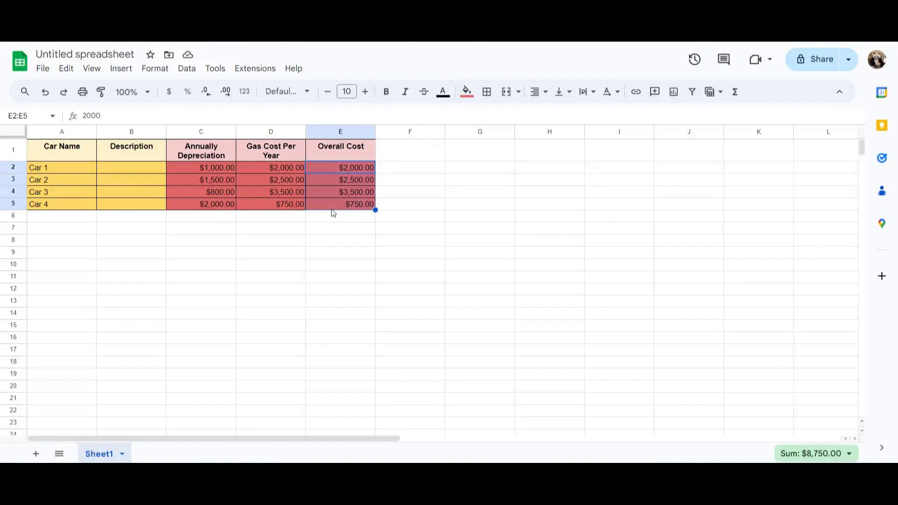
{"action": "key", "text": "Delete"}
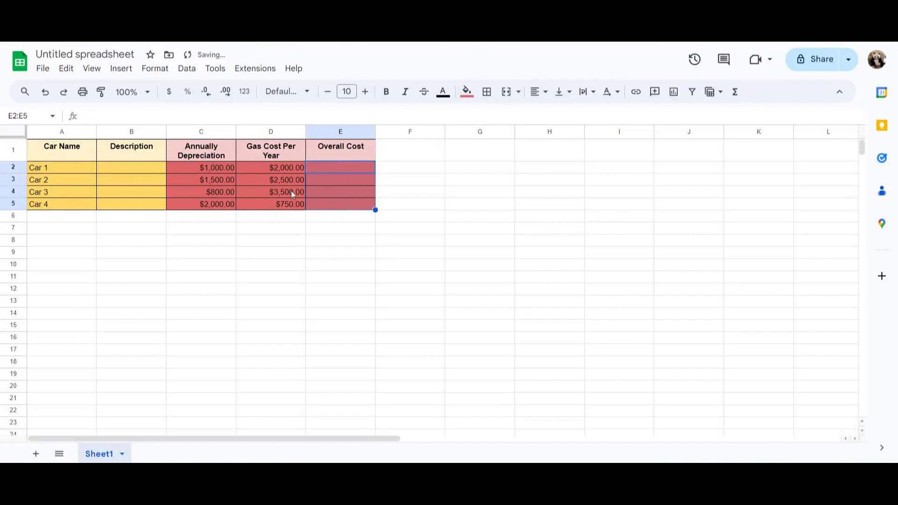
{"action": "left_click", "coordinate": [215, 169]}
{"action": "left_click", "coordinate": [270, 172]}
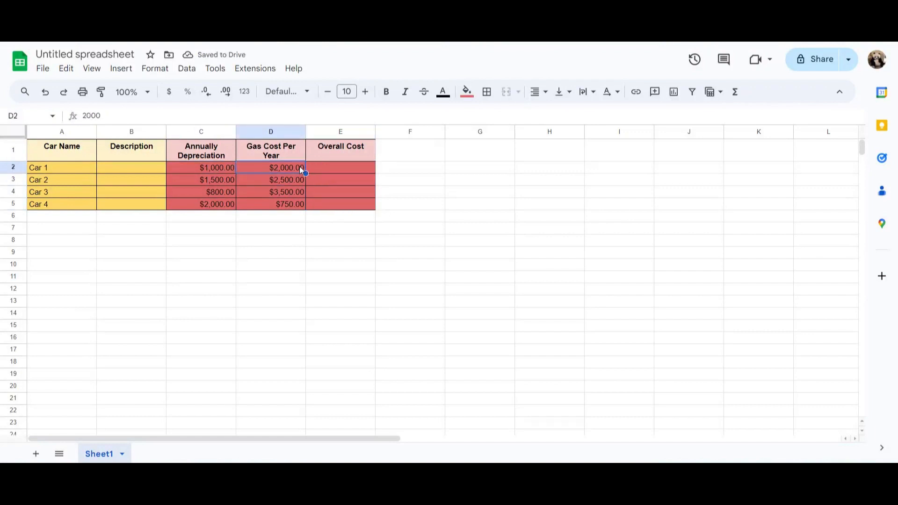
{"action": "left_click", "coordinate": [329, 172]}
Fill the Overall Cost cells E1:E5 with the same light red as the header cell.
{"action": "key", "text": "Up"}
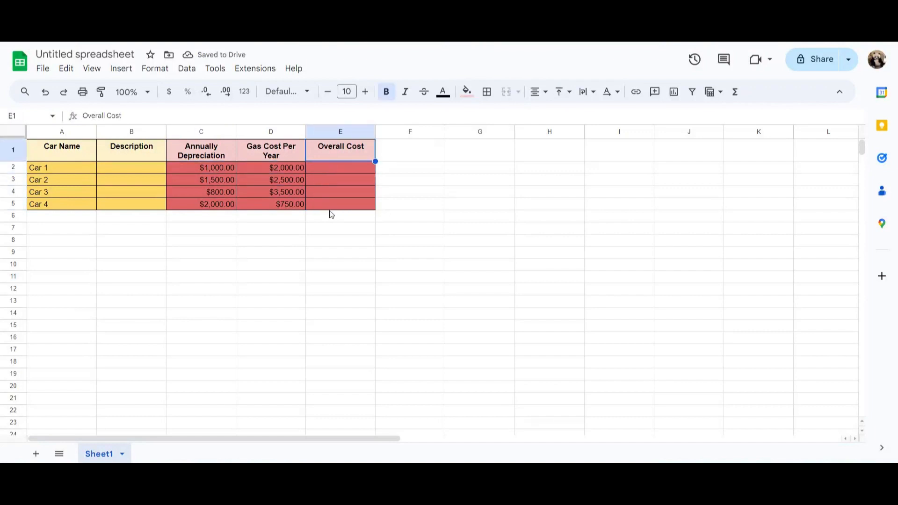
{"action": "left_click", "coordinate": [330, 208], "text": "shift"}
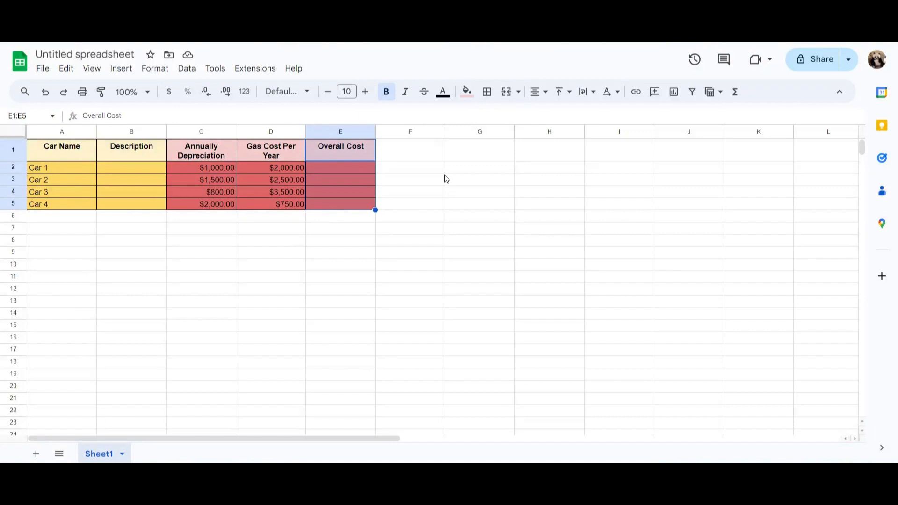
{"action": "left_click", "coordinate": [466, 92]}
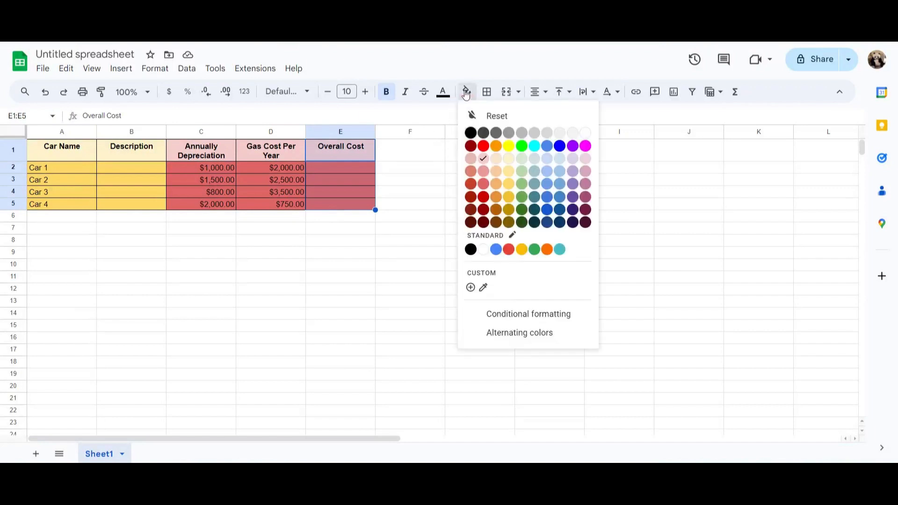
{"action": "left_click", "coordinate": [484, 162]}
{"action": "left_click", "coordinate": [473, 180]}
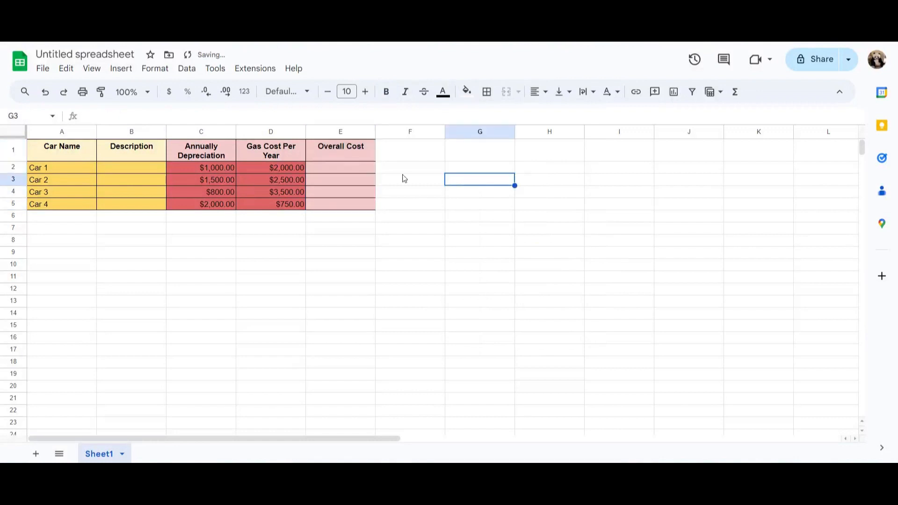
Format column E as currency and enter the formula =sum(C2:D2) in E2 for Car 1's overall cost.
{"action": "left_click", "coordinate": [336, 134]}
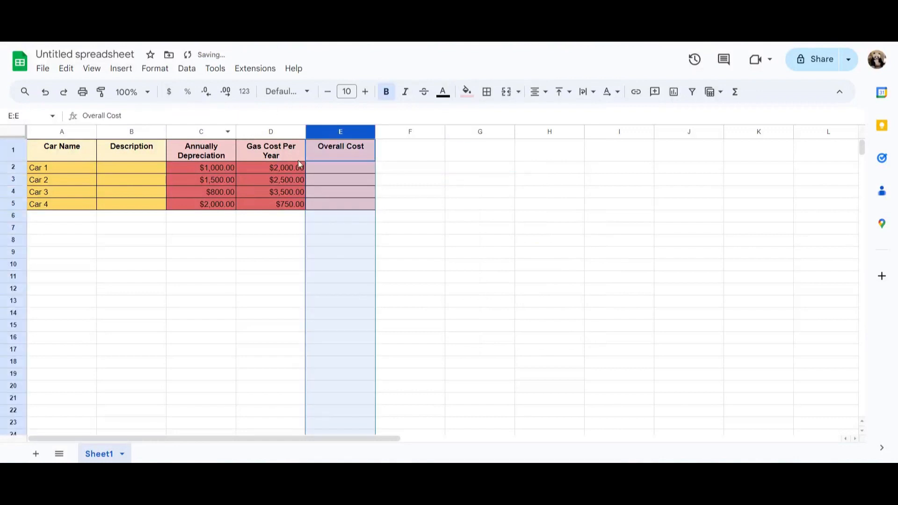
{"action": "left_click", "coordinate": [169, 93]}
{"action": "left_click", "coordinate": [333, 173]}
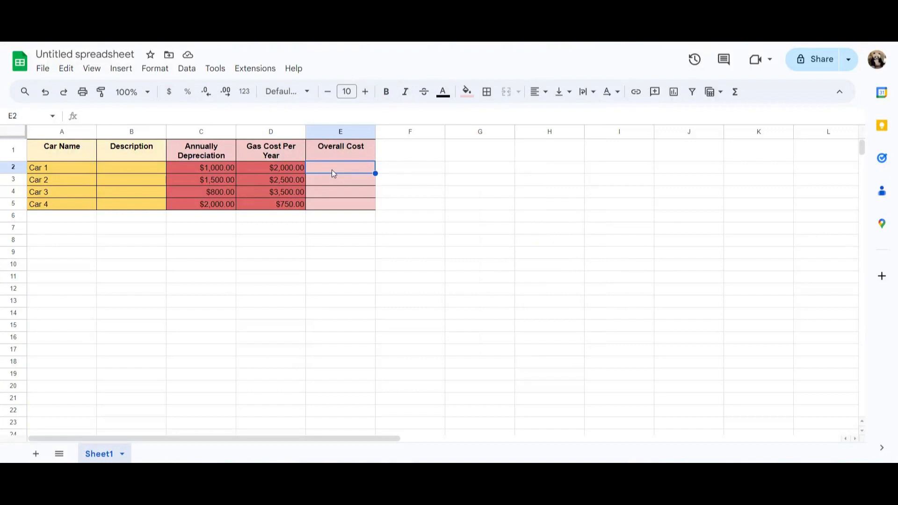
{"action": "type", "text": "="}
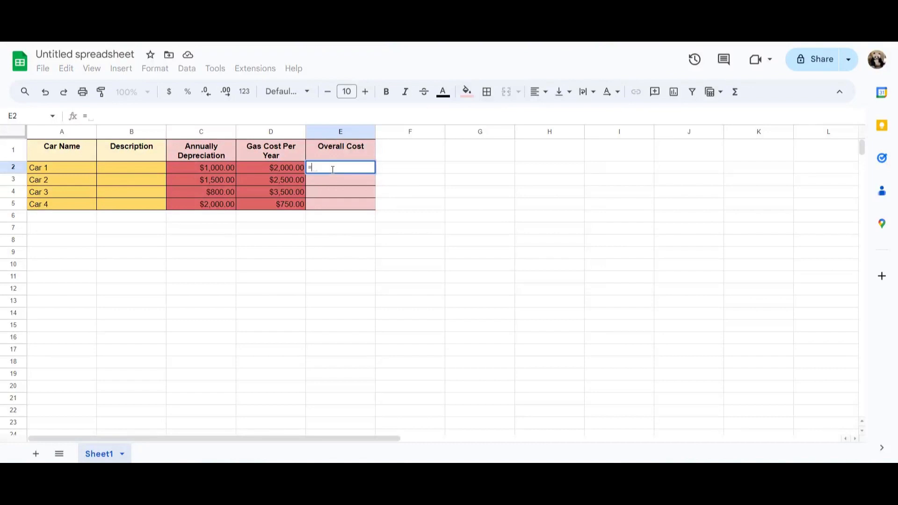
{"action": "type", "text": "sum()"}
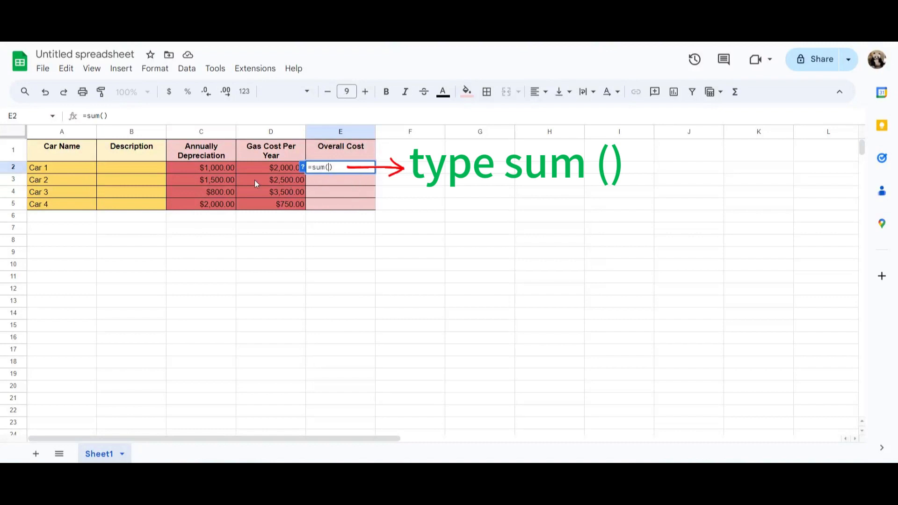
{"action": "left_click_drag", "start_coordinate": [224, 170], "coordinate": [251, 166]}
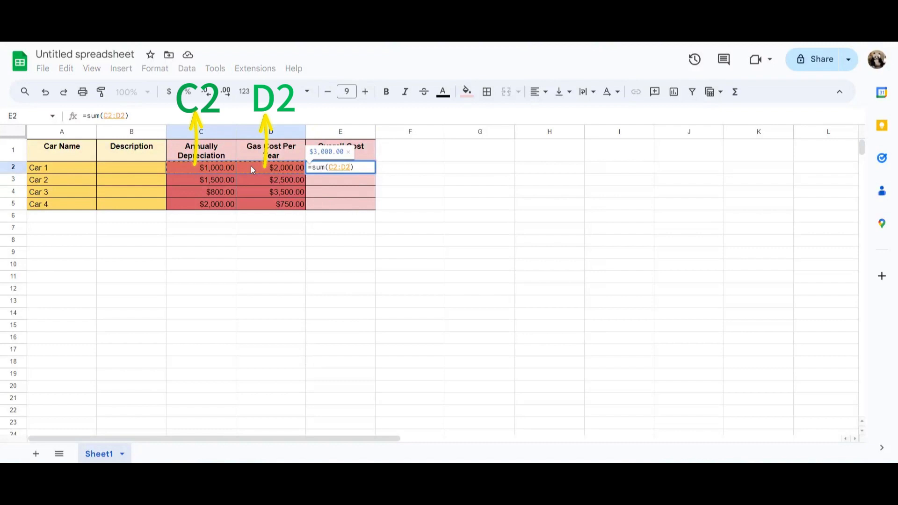
{"action": "key", "text": "Return"}
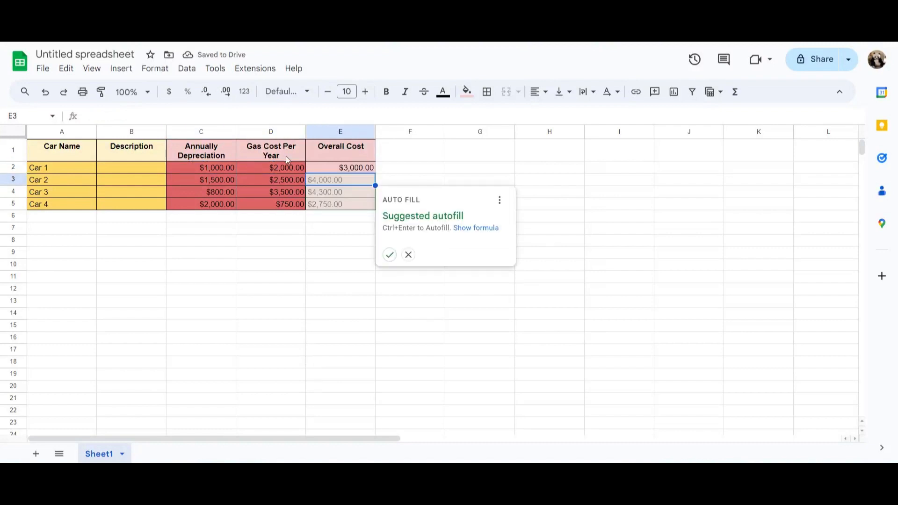
Accept the suggested autofill to extend the overall cost sum formula to E3:E5, and check the formulas in E2 and E3.
{"action": "left_click", "coordinate": [389, 256]}
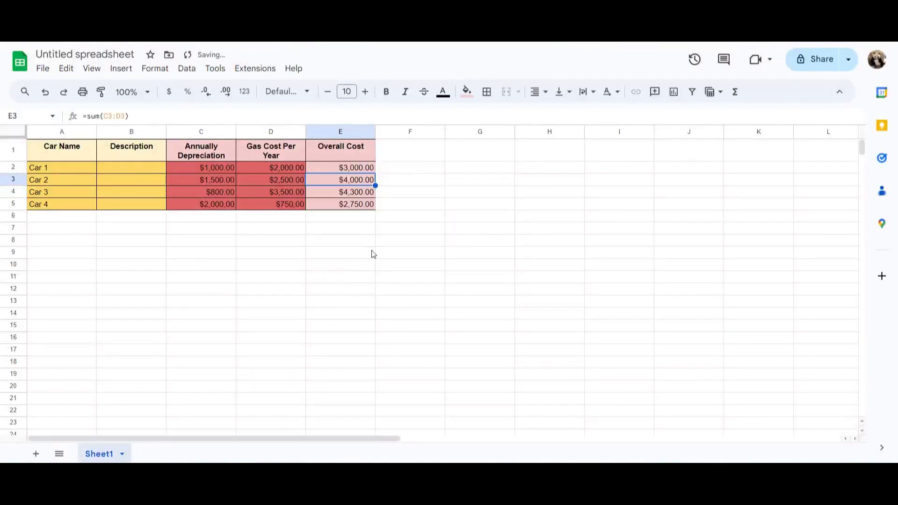
{"action": "left_click", "coordinate": [353, 170]}
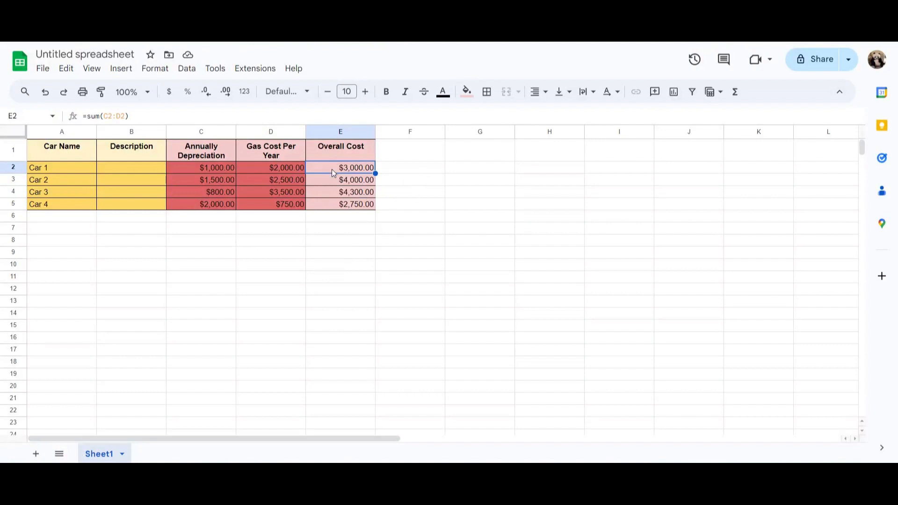
{"action": "left_click", "coordinate": [331, 184]}
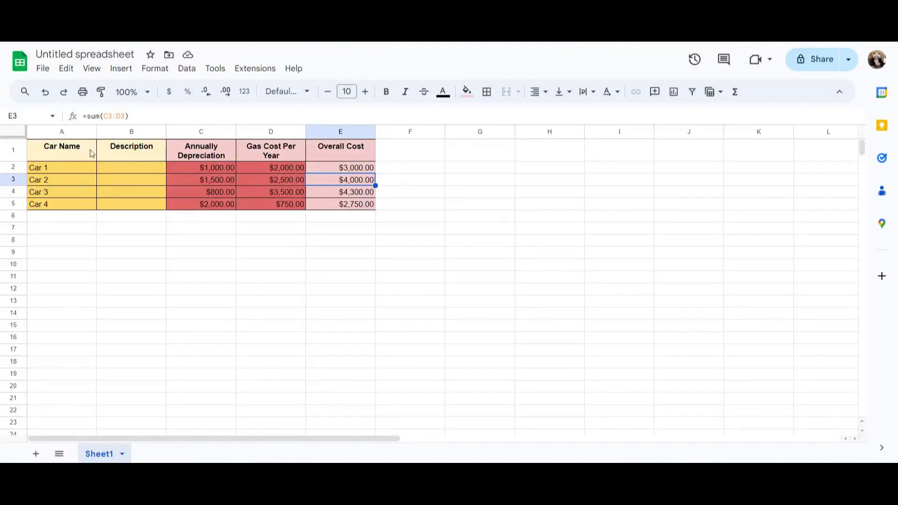
Sort the whole sheet by Overall Cost from A to Z, treating the first row as a header row.
{"action": "left_click", "coordinate": [18, 130]}
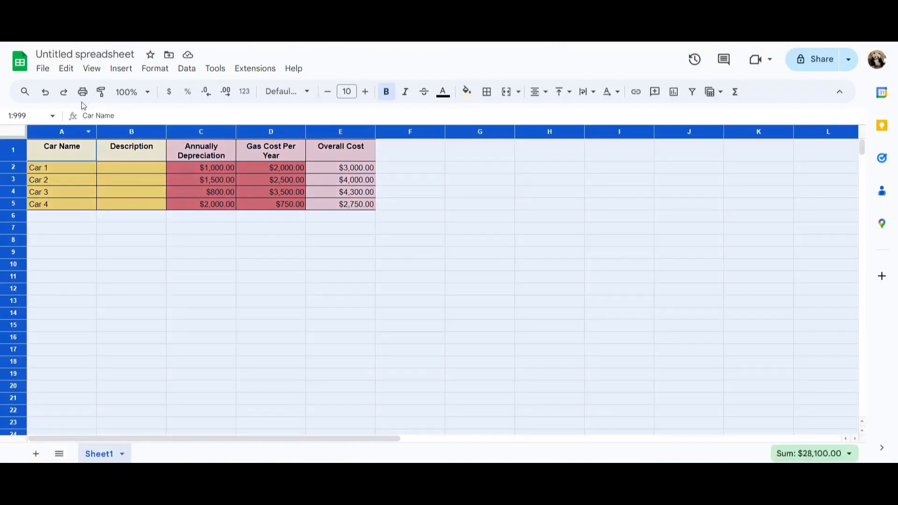
{"action": "left_click", "coordinate": [196, 70]}
{"action": "mouse_move", "coordinate": [220, 107]}
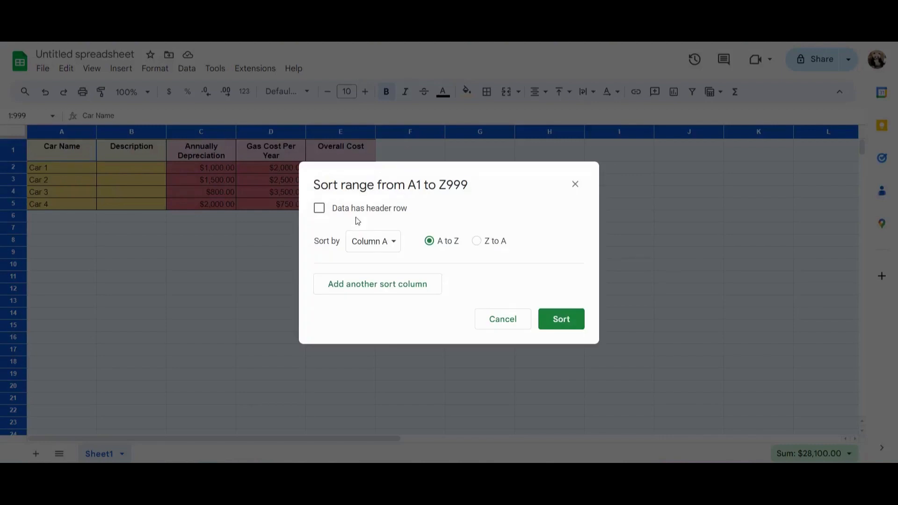
{"action": "left_click", "coordinate": [378, 214]}
{"action": "left_click", "coordinate": [391, 245]}
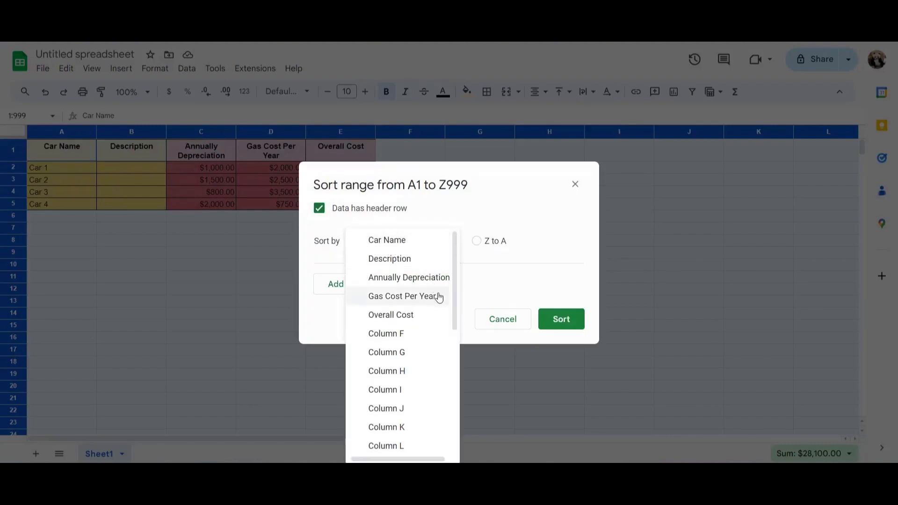
{"action": "left_click", "coordinate": [425, 315]}
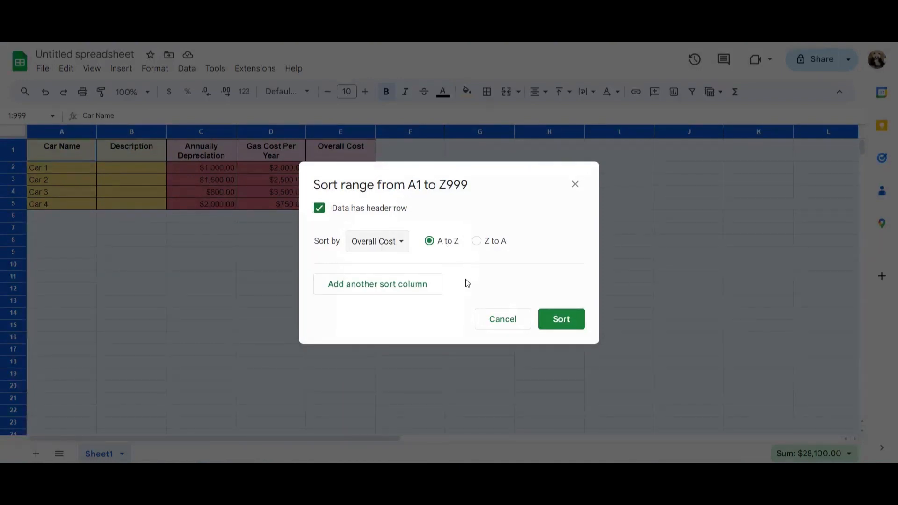
{"action": "left_click", "coordinate": [560, 319]}
{"action": "left_click", "coordinate": [500, 289]}
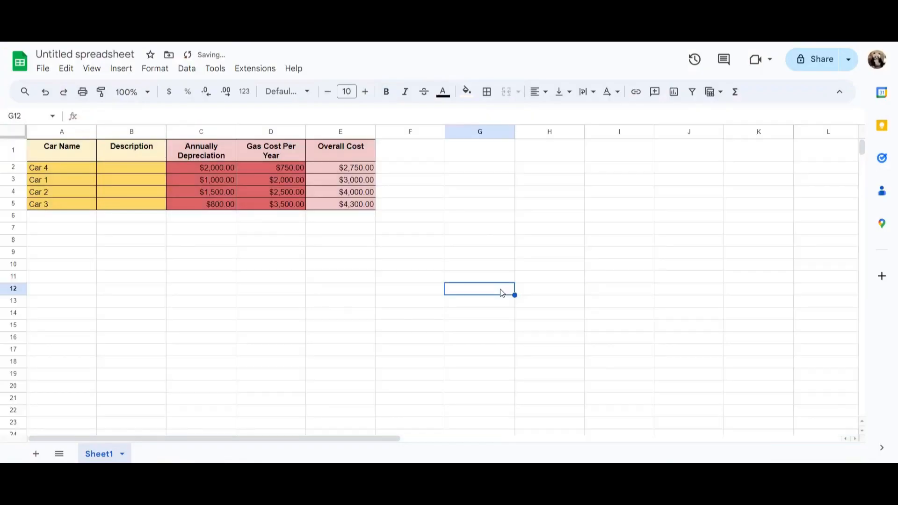
{"action": "left_click", "coordinate": [337, 229]}
{"action": "left_click", "coordinate": [322, 168]}
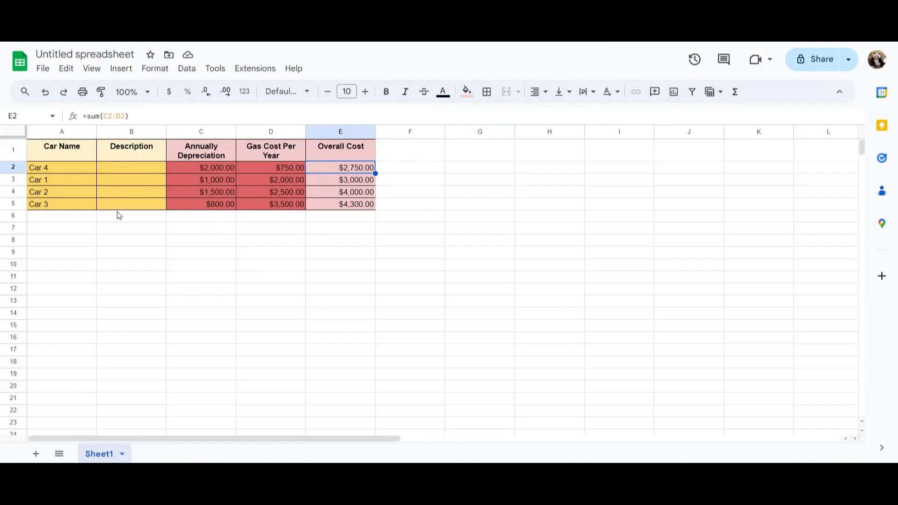
{"action": "left_click", "coordinate": [11, 204]}
{"action": "left_click", "coordinate": [331, 281]}
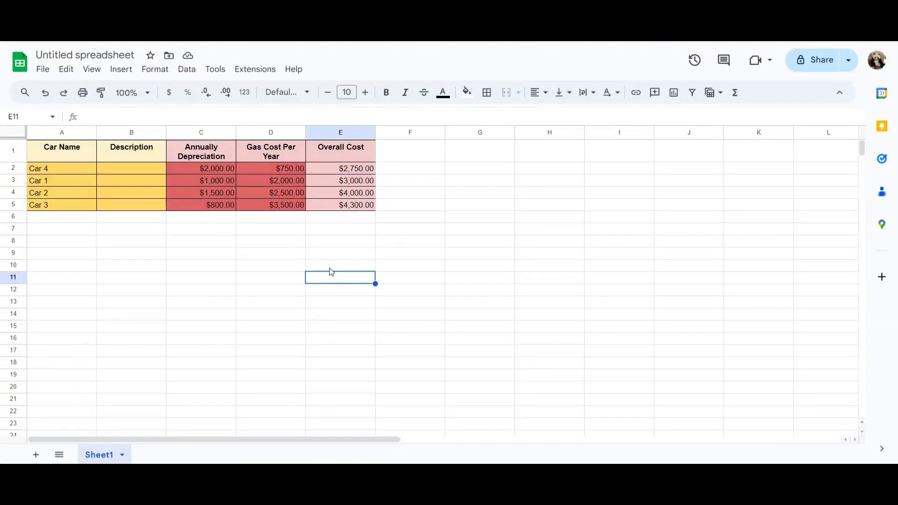
{"action": "left_click", "coordinate": [318, 223]}
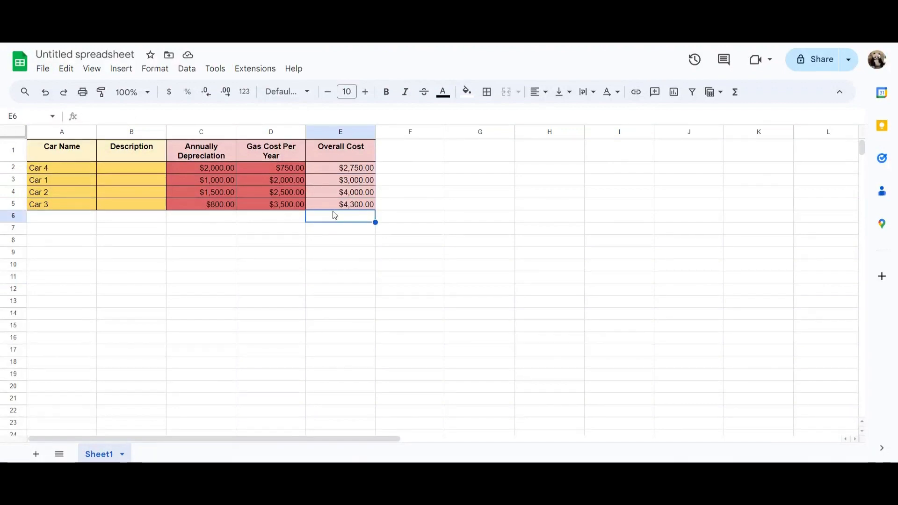
{"action": "left_click", "coordinate": [397, 222]}
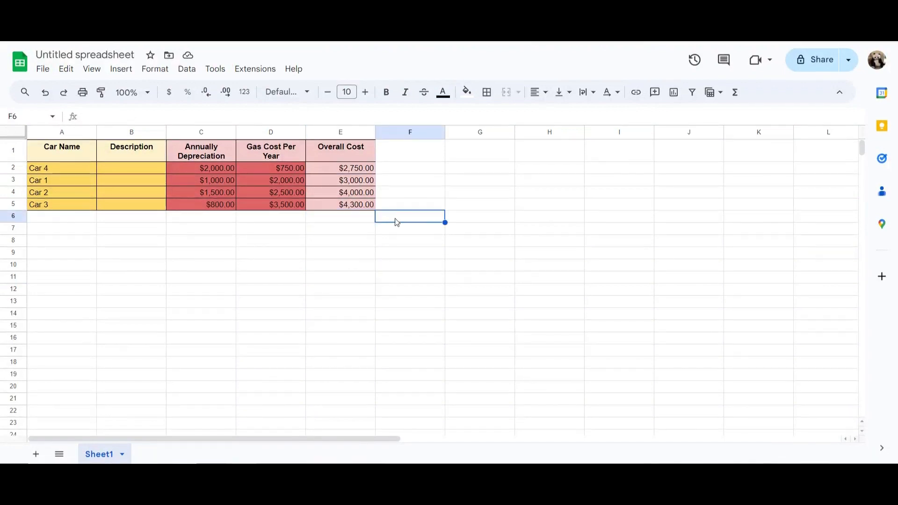
{"action": "left_click", "coordinate": [367, 223]}
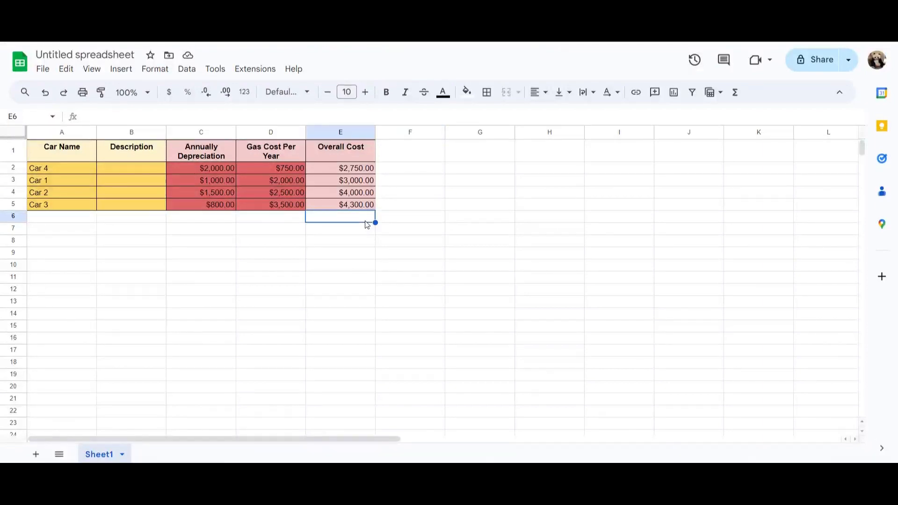
{"action": "left_click", "coordinate": [14, 167]}
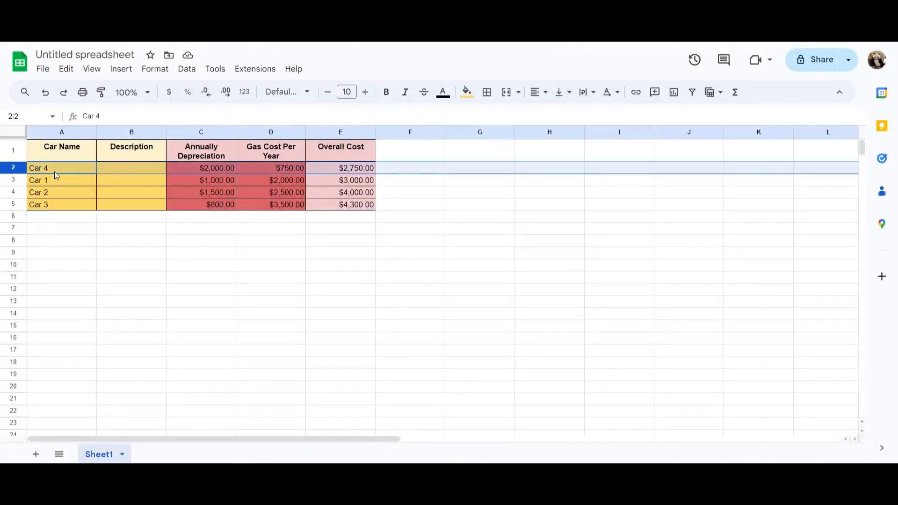
{"action": "left_click", "coordinate": [14, 180]}
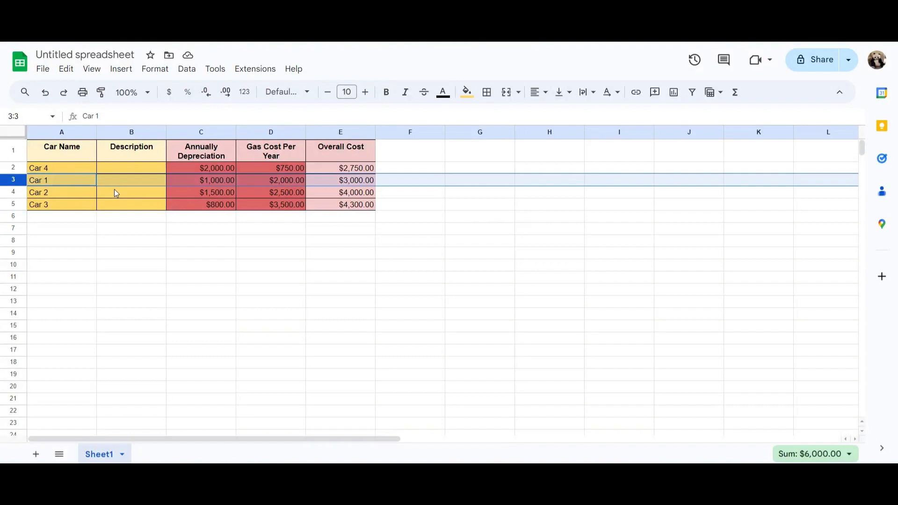
Copy the Car 3 row with its values, formula and formatting into the empty row 6 below the table.
{"action": "left_click", "coordinate": [20, 215]}
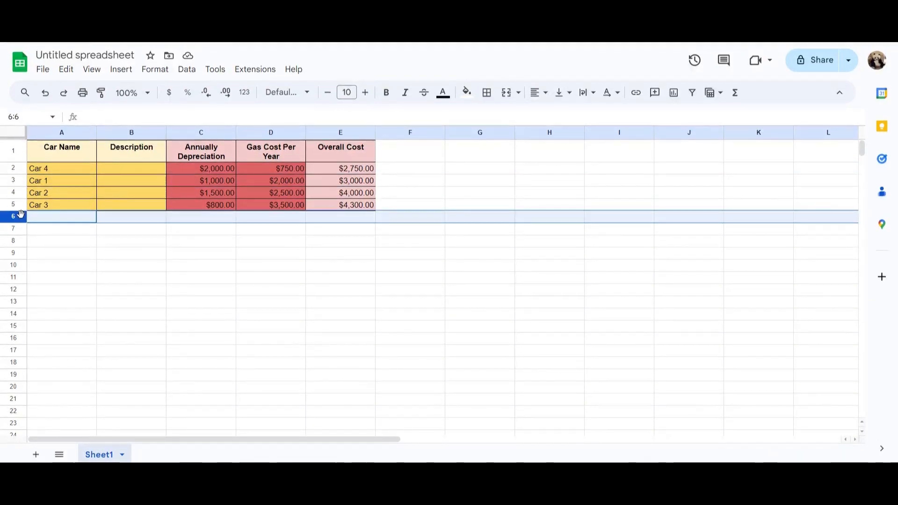
{"action": "left_click", "coordinate": [240, 302]}
{"action": "left_click", "coordinate": [31, 218]}
{"action": "left_click", "coordinate": [22, 218]}
{"action": "type", "text": "Car 3\t\t$800.00\t$3,500.00\t$4,300.00"}
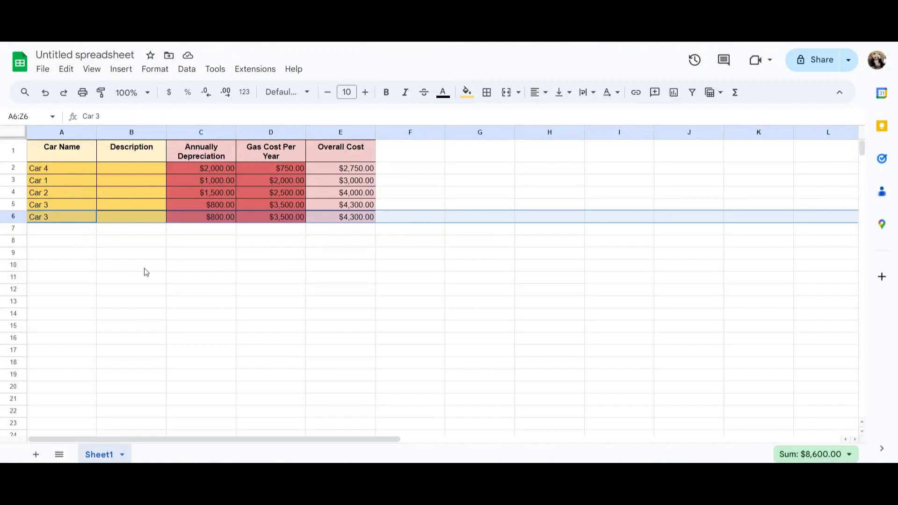
{"action": "left_click", "coordinate": [13, 204]}
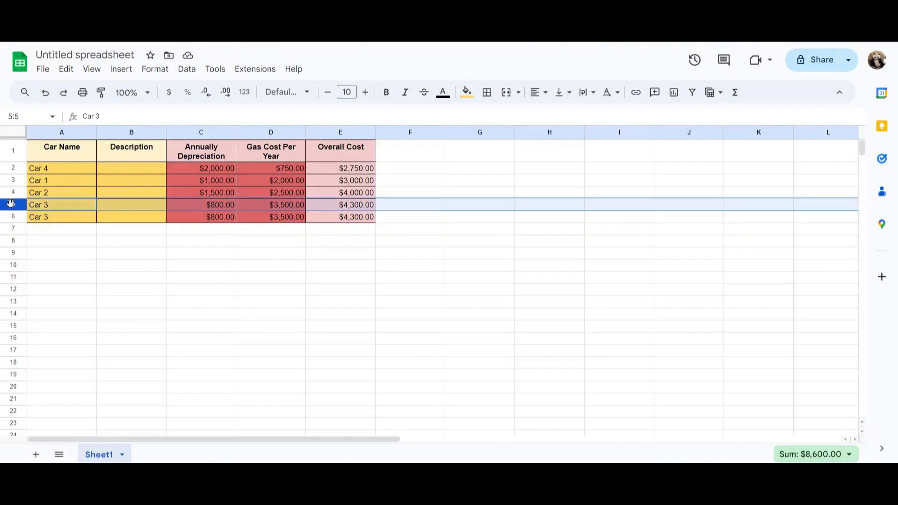
Rename the copied entry in A6 to Car 5.
{"action": "left_click", "coordinate": [53, 217]}
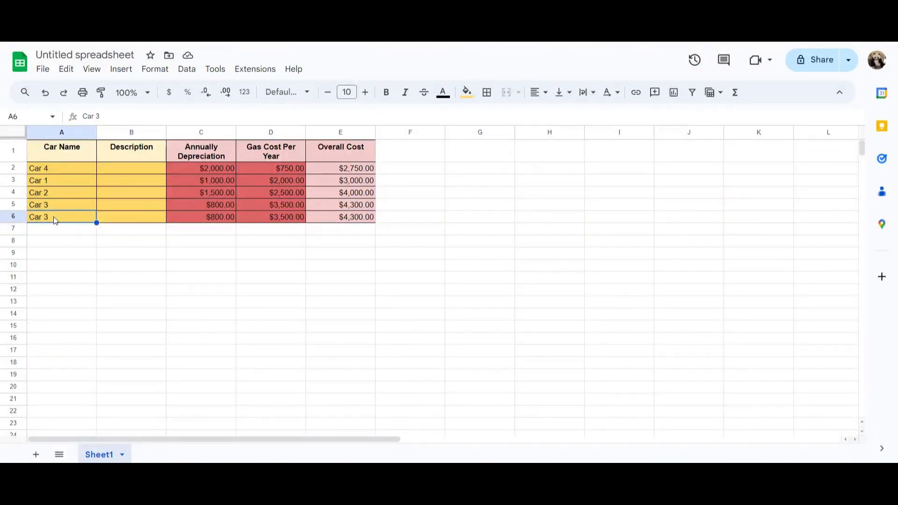
{"action": "double_click", "coordinate": [53, 217]}
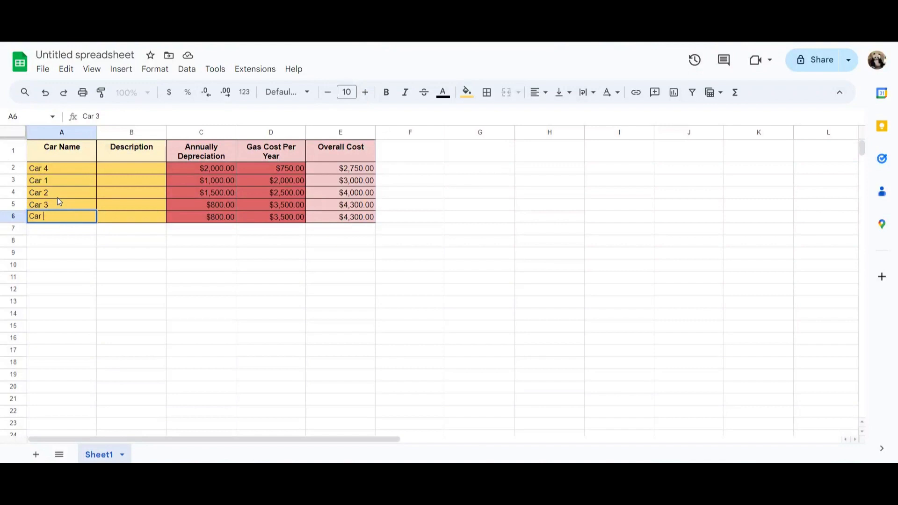
{"action": "key", "text": "BackSpace"}
{"action": "type", "text": "5"}
{"action": "key", "text": "Return"}
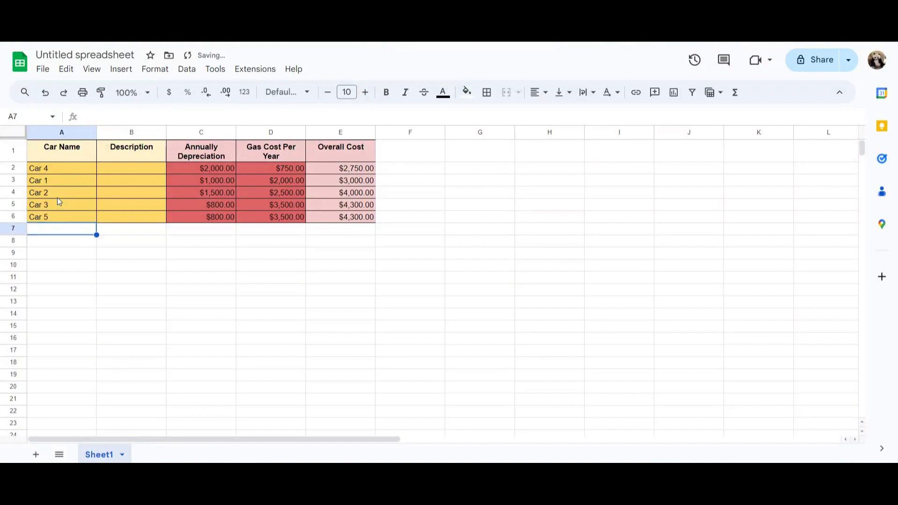
Set Car 5's annual depreciation in C6 to 3200.
{"action": "key", "text": "Up"}
{"action": "key", "text": "Right"}
{"action": "key", "text": "Right"}
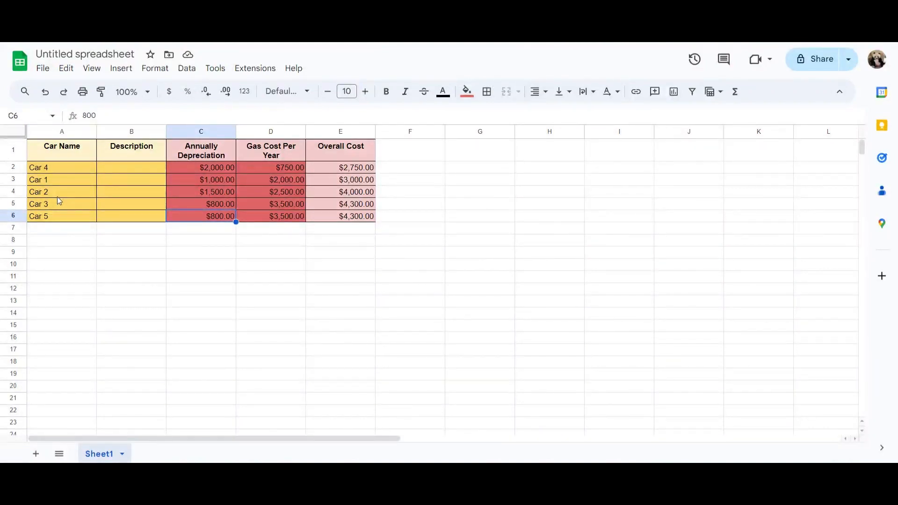
{"action": "type", "text": "3200"}
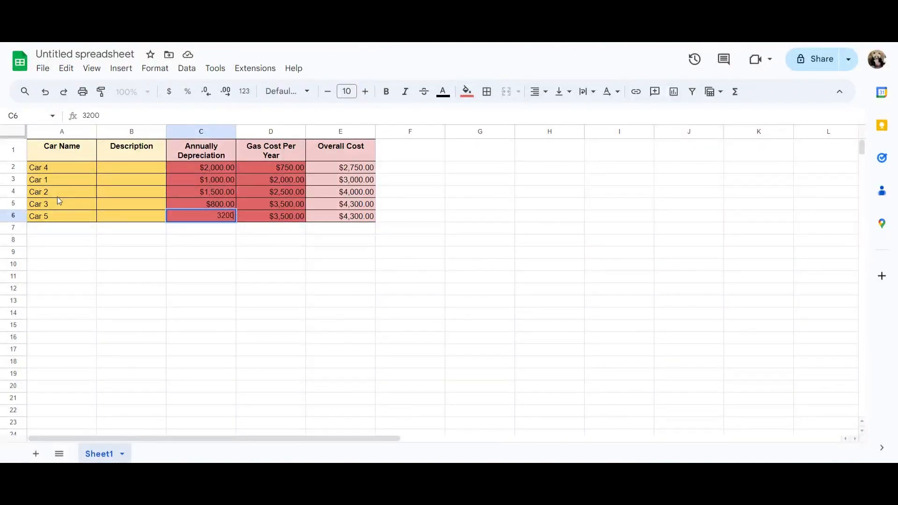
{"action": "key", "text": "Return"}
{"action": "key", "text": "Up"}
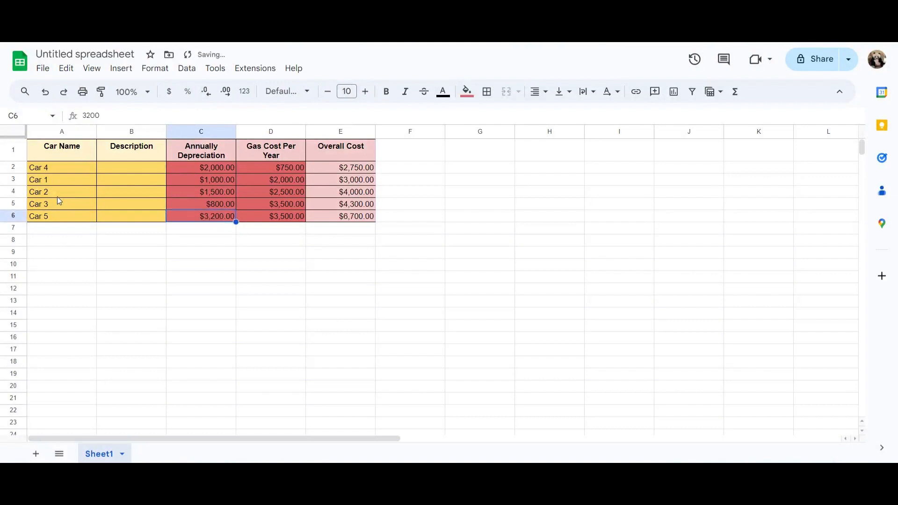
Set Car 5's gas cost per year in D6 to 2700 and check its overall cost formula in E6.
{"action": "key", "text": "Right"}
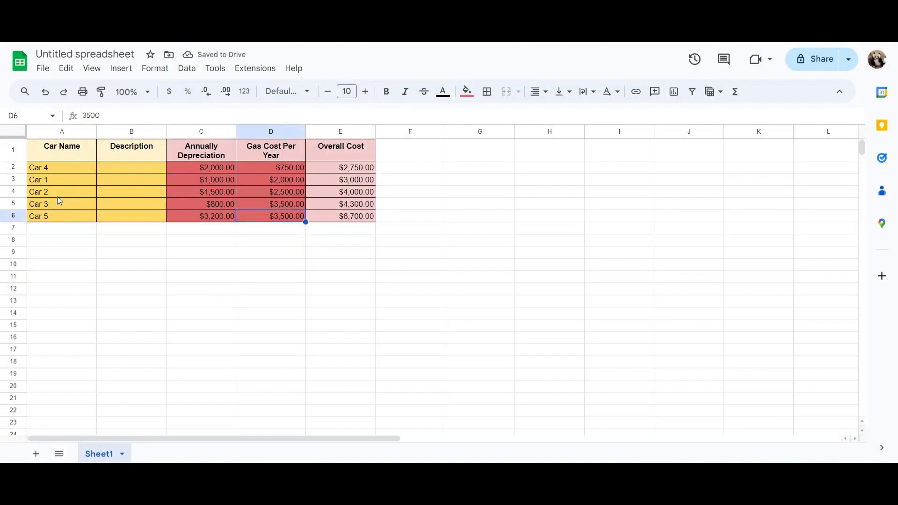
{"action": "type", "text": "2,700"}
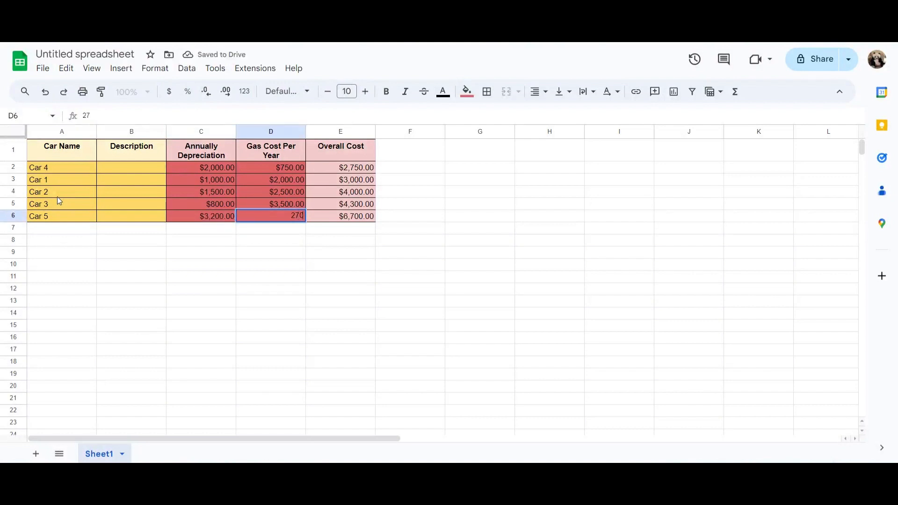
{"action": "key", "text": "Return"}
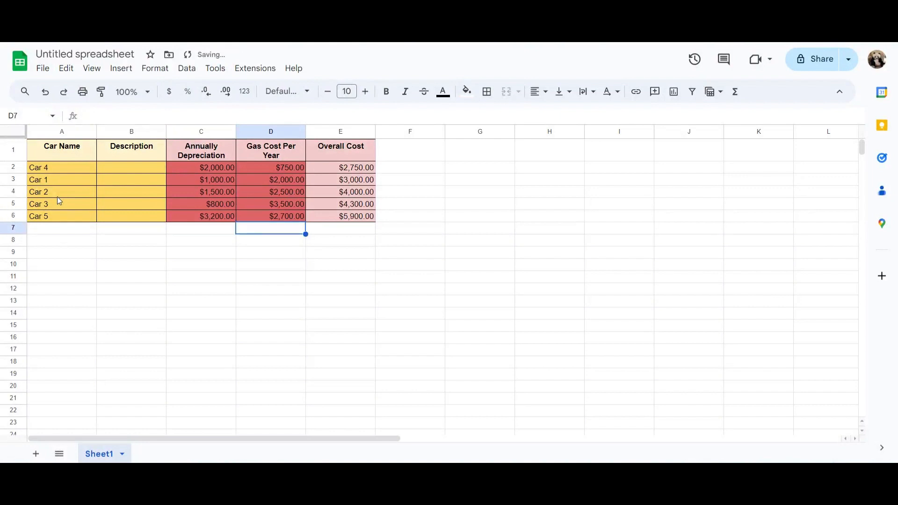
{"action": "left_click", "coordinate": [331, 220]}
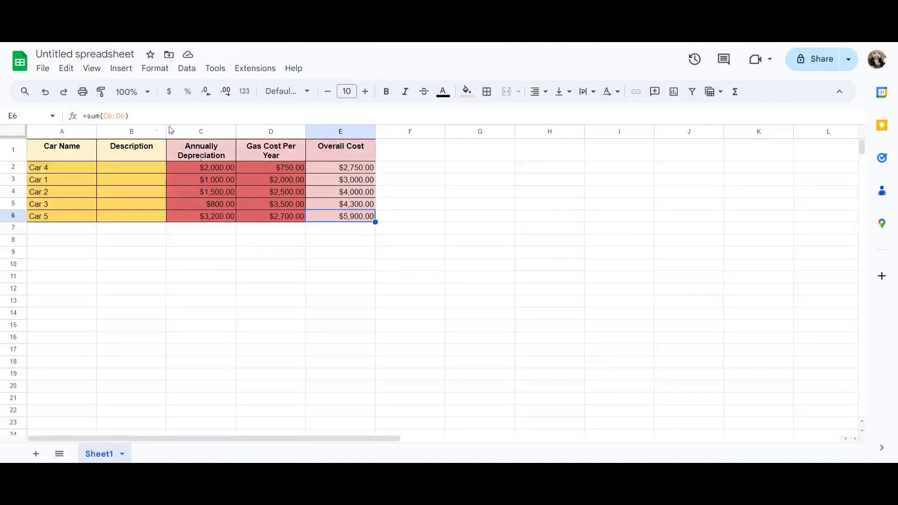
Sort the whole sheet by Overall Cost from A to Z with the first row as header, and check the Car 5 row.
{"action": "left_click", "coordinate": [20, 134]}
{"action": "left_click", "coordinate": [199, 71]}
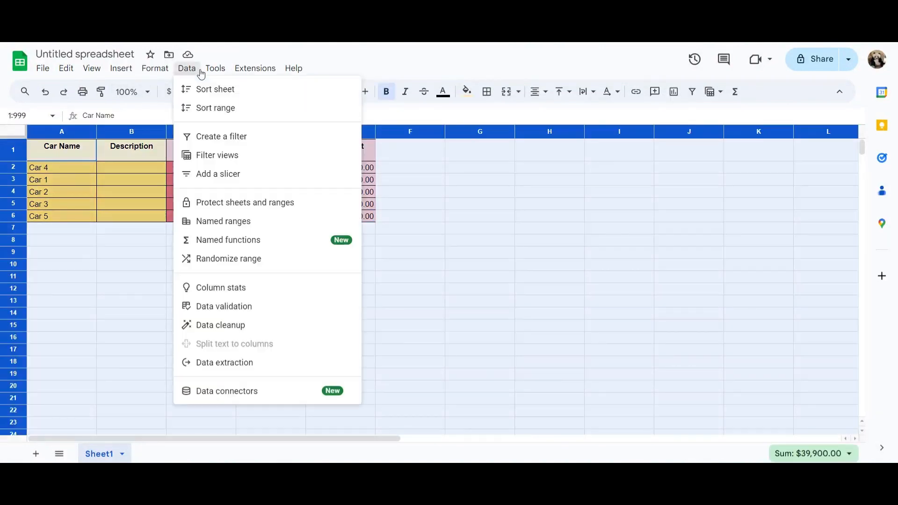
{"action": "mouse_move", "coordinate": [211, 108]}
{"action": "left_click", "coordinate": [416, 168]}
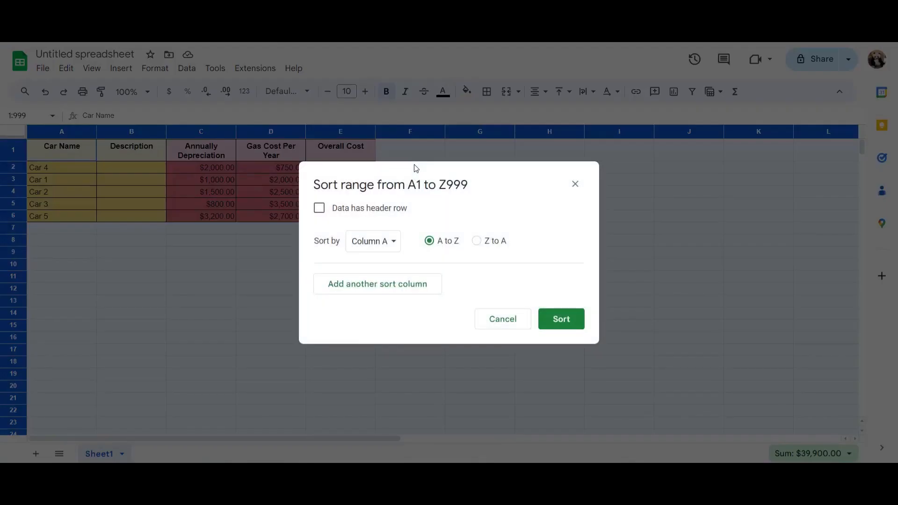
{"action": "left_click", "coordinate": [346, 209]}
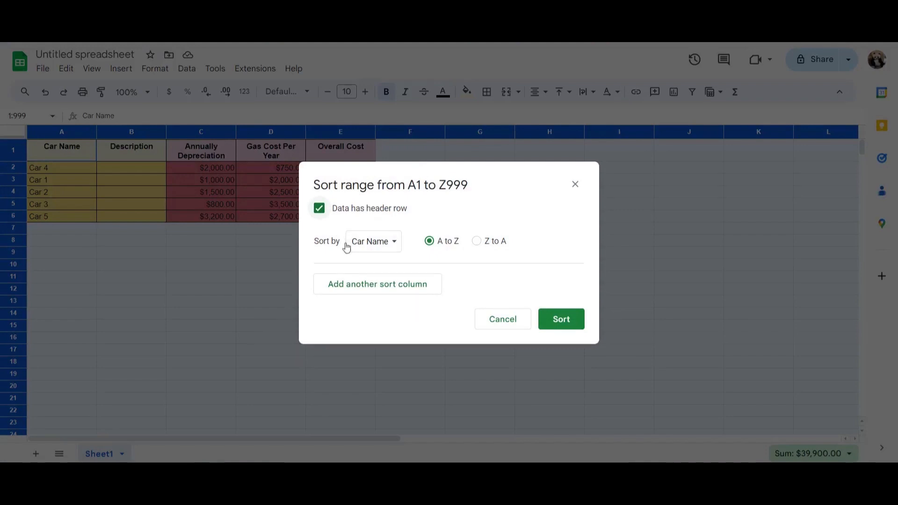
{"action": "left_click", "coordinate": [373, 249]}
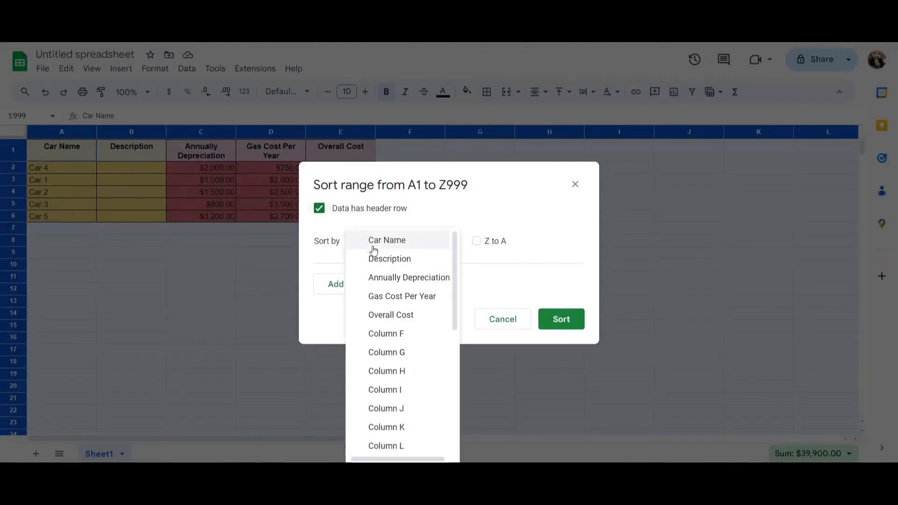
{"action": "left_click", "coordinate": [412, 315]}
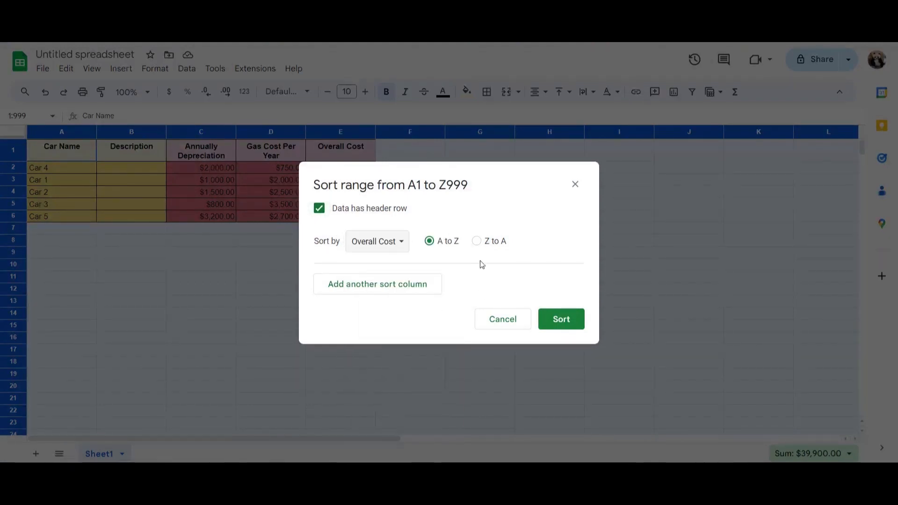
{"action": "left_click", "coordinate": [556, 324]}
{"action": "left_click", "coordinate": [437, 279]}
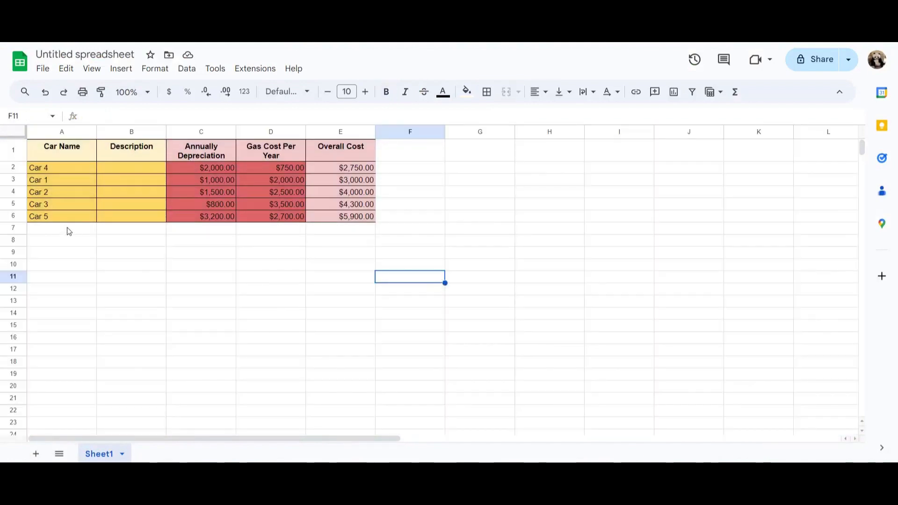
{"action": "left_click", "coordinate": [13, 216]}
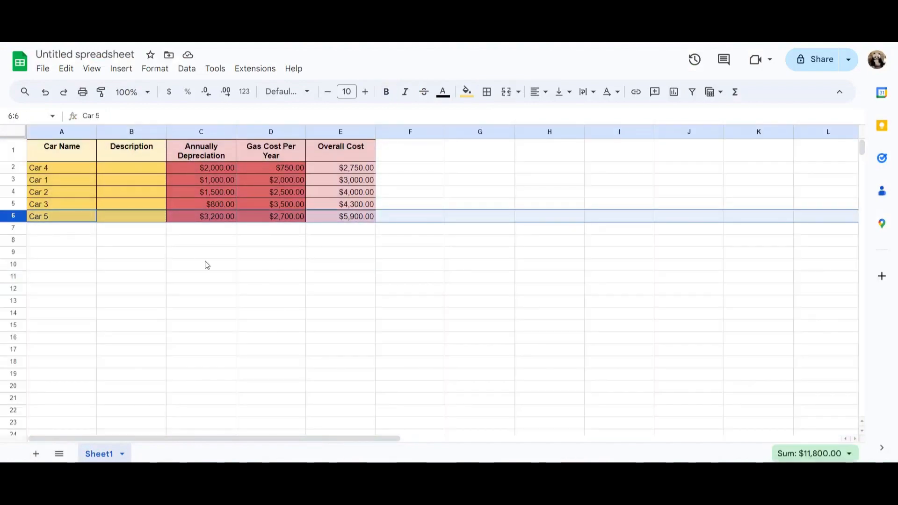
{"action": "left_click", "coordinate": [348, 220]}
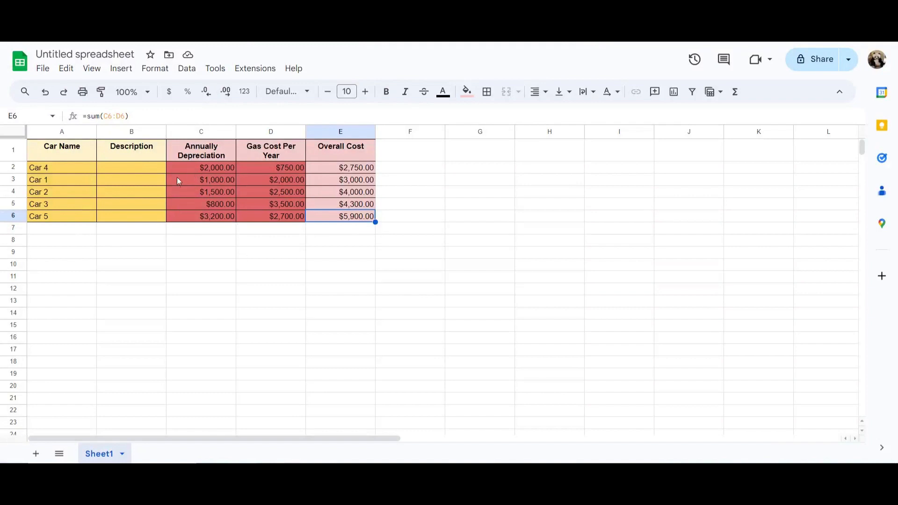
Insert a column chart of Overall Cost by Car Name from columns A and E.
{"action": "left_click", "coordinate": [60, 130]}
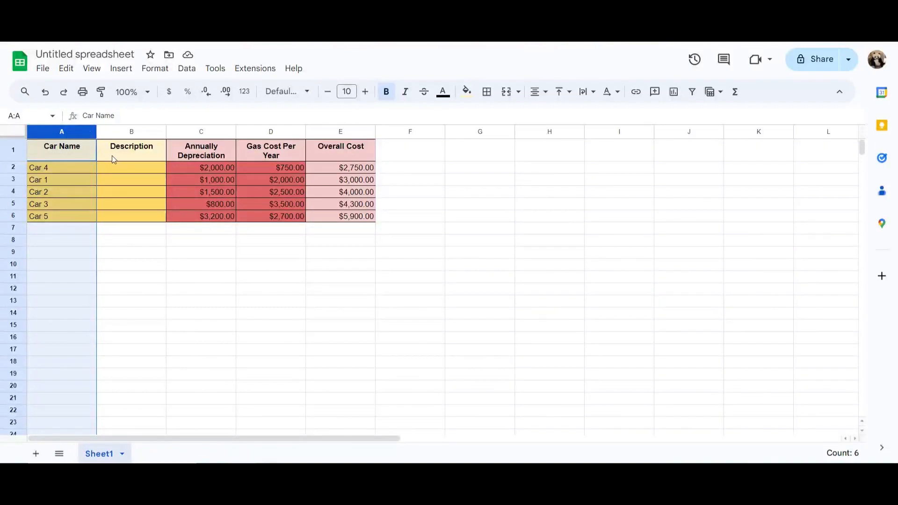
{"action": "left_click", "coordinate": [351, 132], "text": "ctrl"}
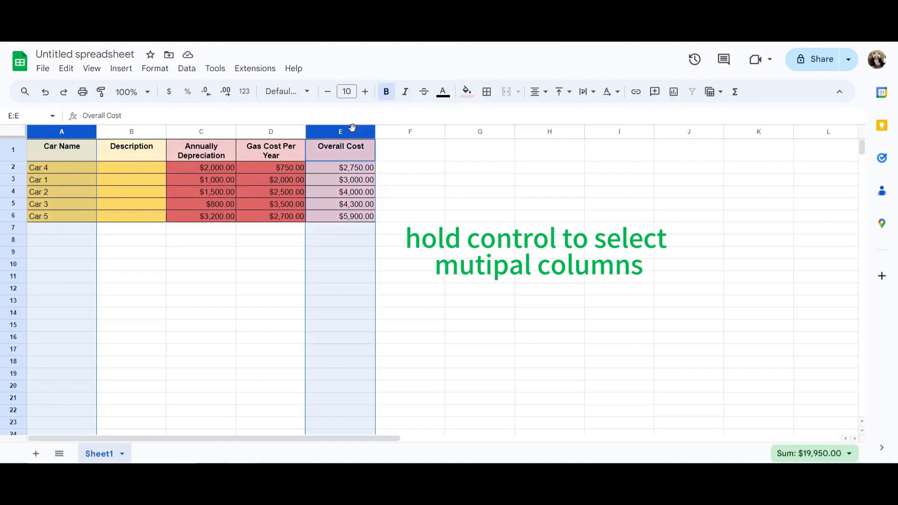
{"action": "left_click", "coordinate": [121, 70]}
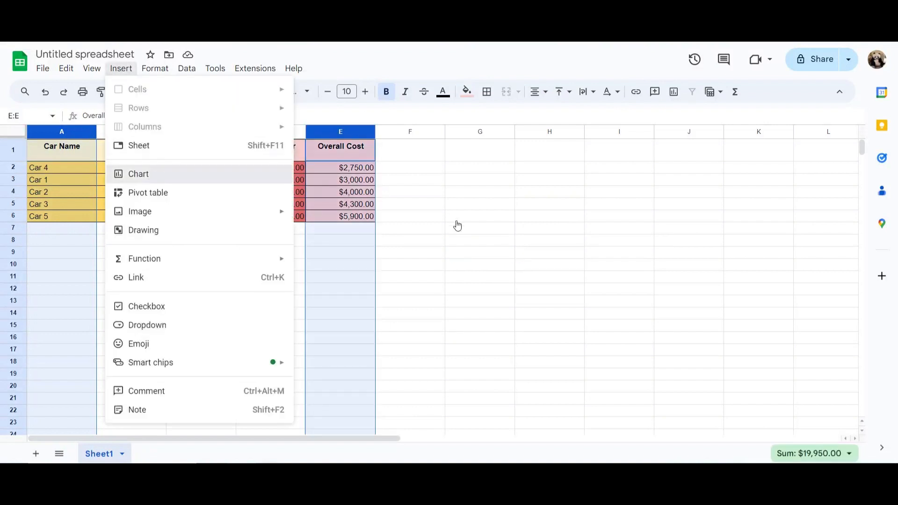
{"action": "key", "text": "Return"}
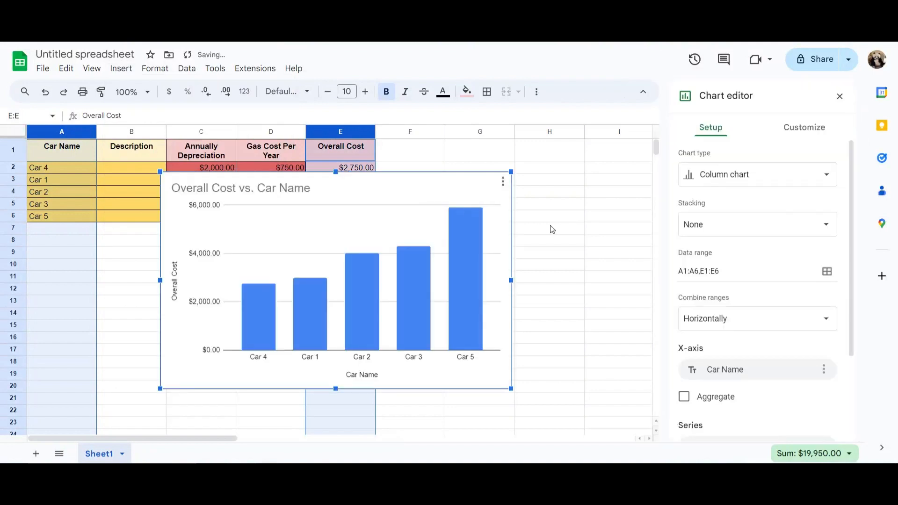
Close the chart editor and move the chart clear of the table, over columns G to K from row 2 down.
{"action": "left_click", "coordinate": [569, 227]}
{"action": "left_click", "coordinate": [393, 184]}
{"action": "left_click_drag", "start_coordinate": [394, 185], "coordinate": [696, 177]}
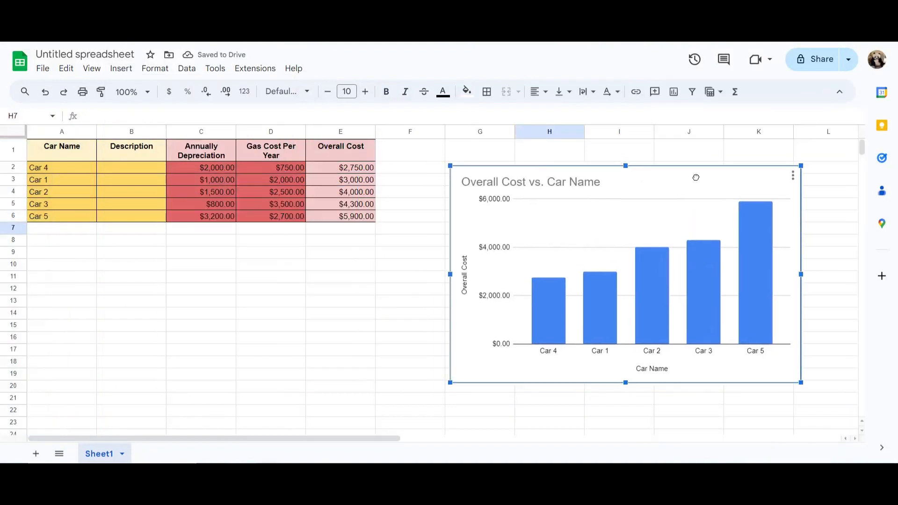
{"action": "left_click_drag", "start_coordinate": [391, 439], "coordinate": [478, 457]}
{"action": "left_click", "coordinate": [435, 424]}
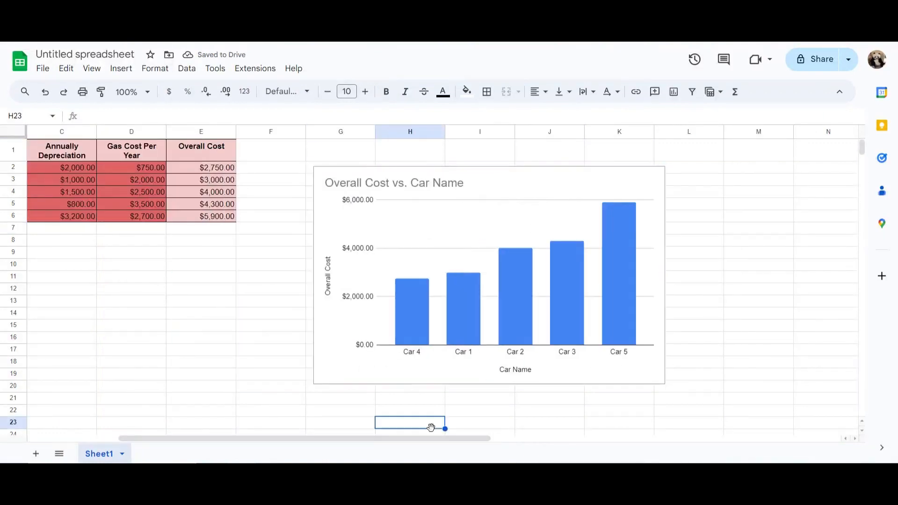
{"action": "left_click", "coordinate": [306, 313]}
{"action": "mouse_move", "coordinate": [334, 440]}
{"action": "left_mouse_down"}
{"action": "mouse_move", "coordinate": [224, 423]}
{"action": "mouse_move", "coordinate": [340, 448]}
{"action": "left_mouse_up"}
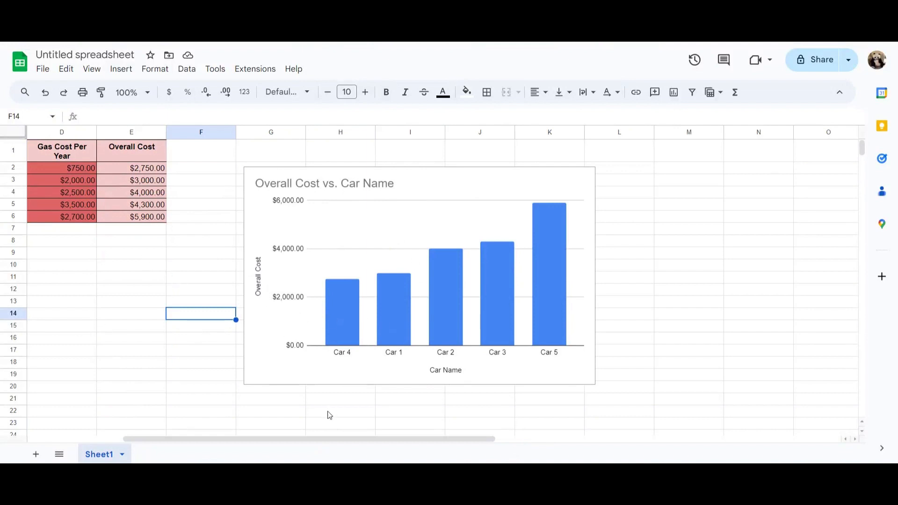
{"action": "left_click_drag", "start_coordinate": [336, 440], "coordinate": [165, 394]}
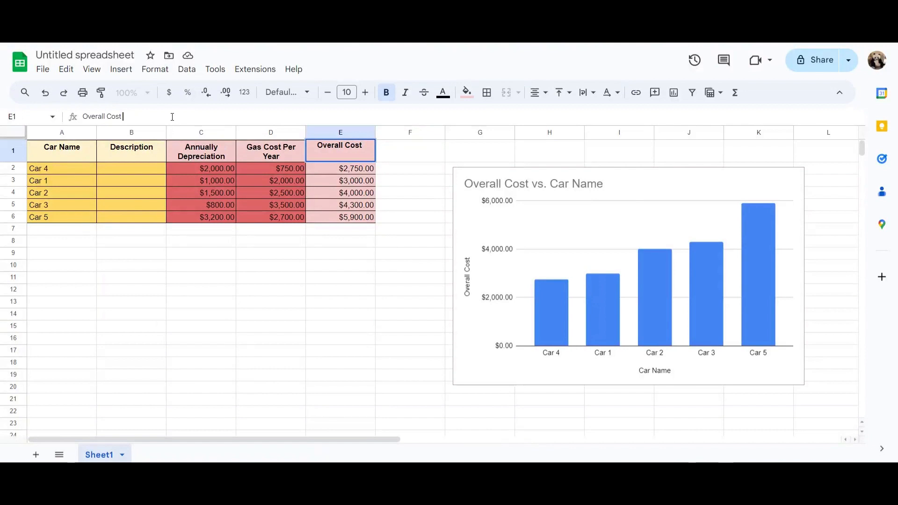
Extend the header in E1 to read "Overall Cost for A Year".
{"action": "type", "text": "for a"}
{"action": "key", "text": "BackSpace"}
{"action": "type", "text": "A y"}
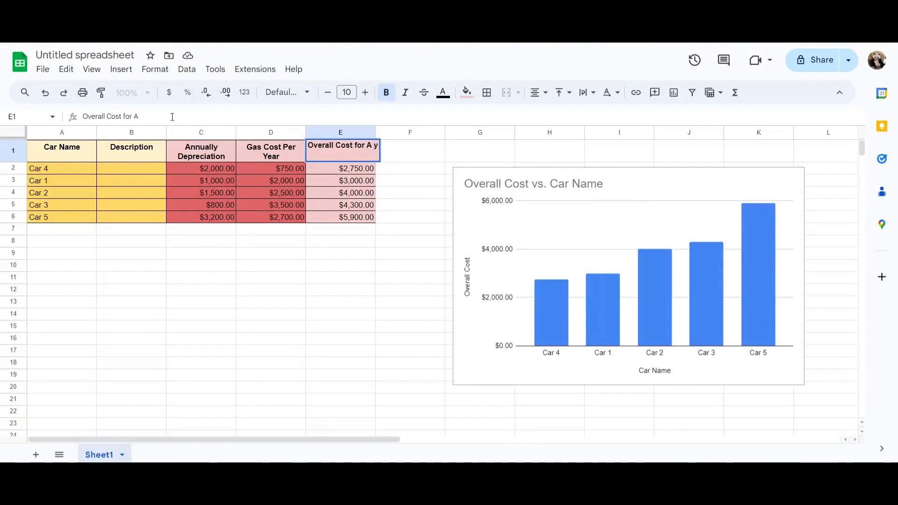
{"action": "key", "text": "BackSpace"}
{"action": "type", "text": "Year"}
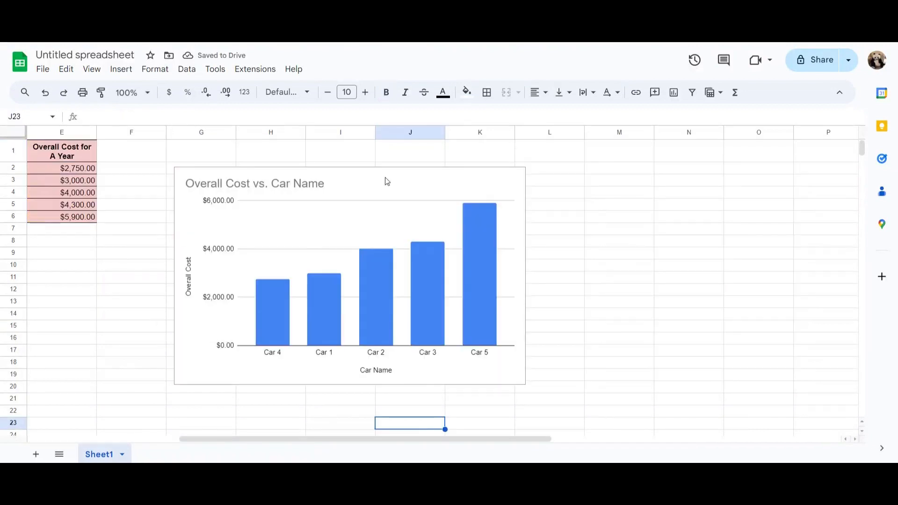
Change the fill color of the Overall Cost series in the column chart to red.
{"action": "left_click", "coordinate": [397, 187]}
{"action": "double_click", "coordinate": [397, 188]}
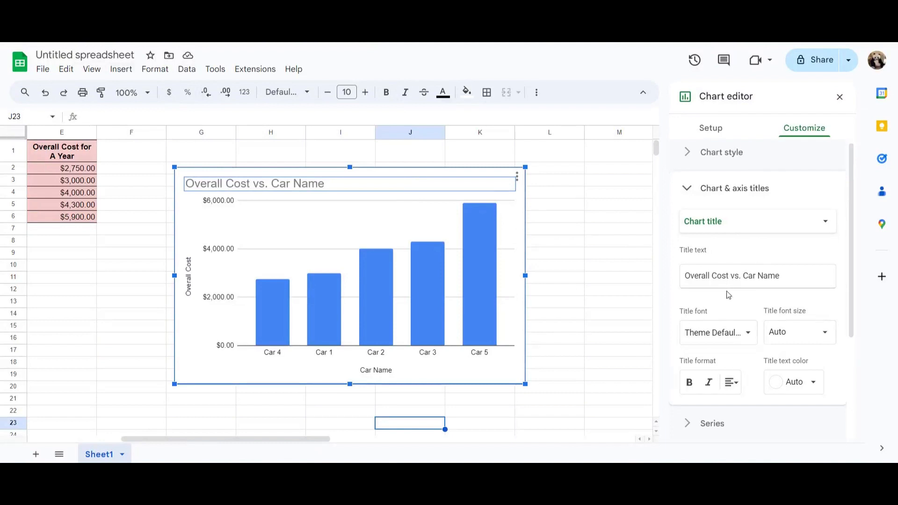
{"action": "scroll", "coordinate": [726, 294], "scroll_direction": "down", "scroll_amount": 3}
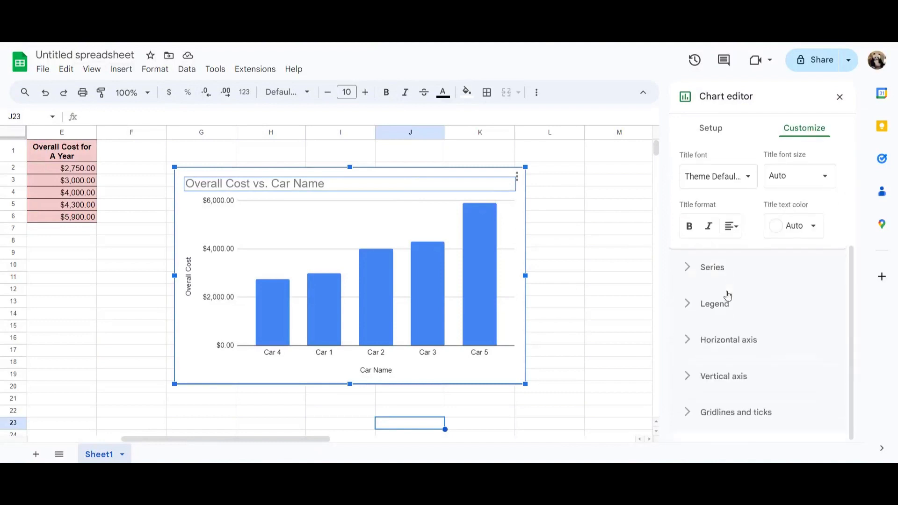
{"action": "left_click", "coordinate": [729, 266]}
{"action": "scroll", "coordinate": [729, 262], "scroll_direction": "down", "scroll_amount": 3}
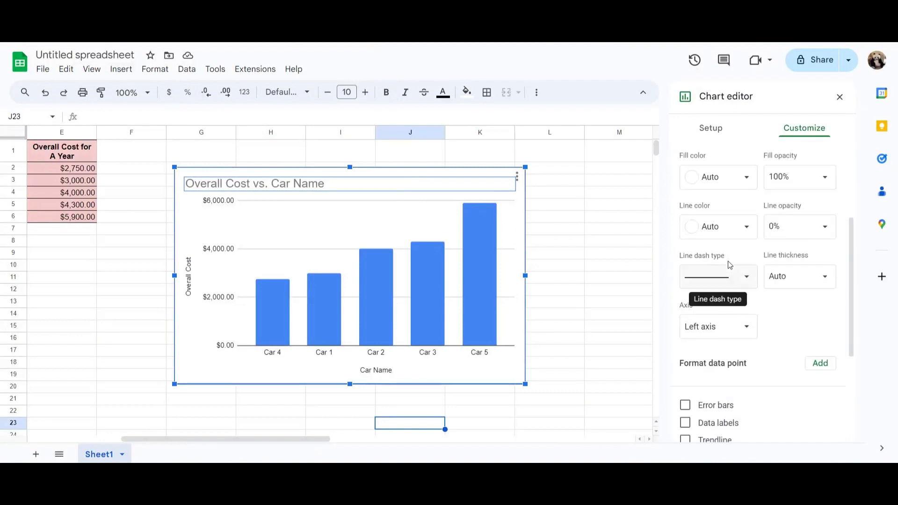
{"action": "left_click", "coordinate": [726, 178]}
{"action": "left_click", "coordinate": [731, 339]}
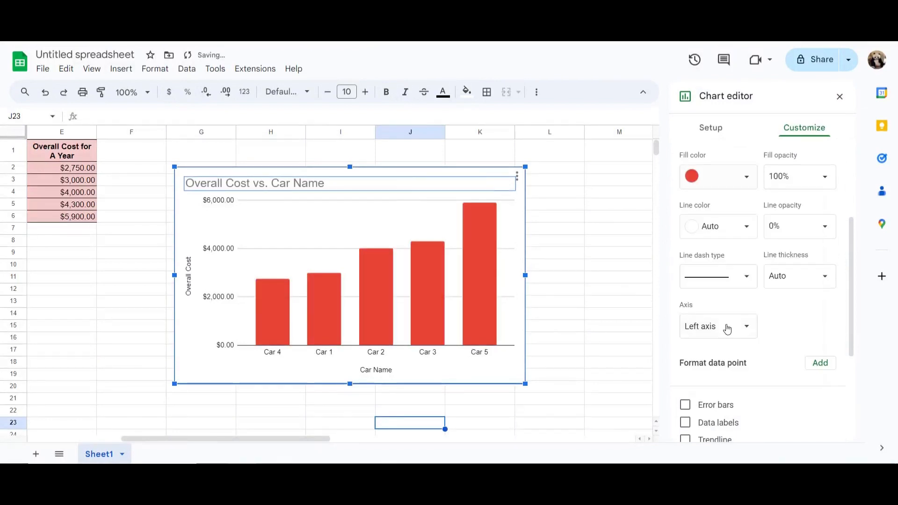
Add data labels to the chart's columns, close the chart editor and review the chart against the table.
{"action": "scroll", "coordinate": [737, 323], "scroll_direction": "down", "scroll_amount": 3}
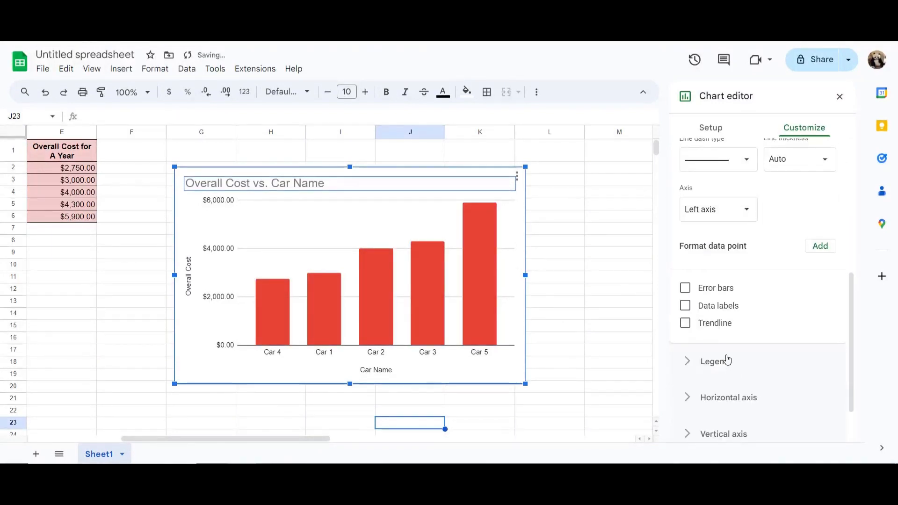
{"action": "left_click", "coordinate": [685, 306]}
{"action": "left_click", "coordinate": [624, 290]}
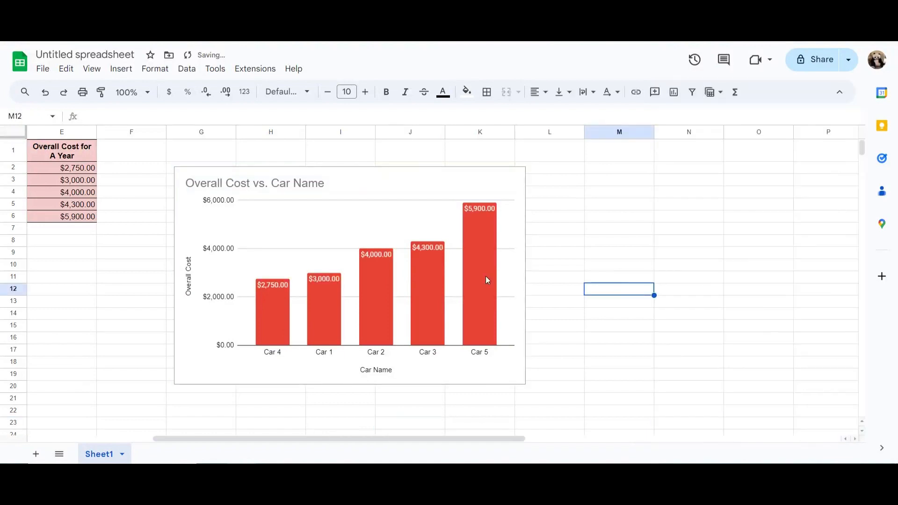
{"action": "left_click_drag", "start_coordinate": [434, 439], "coordinate": [227, 415]}
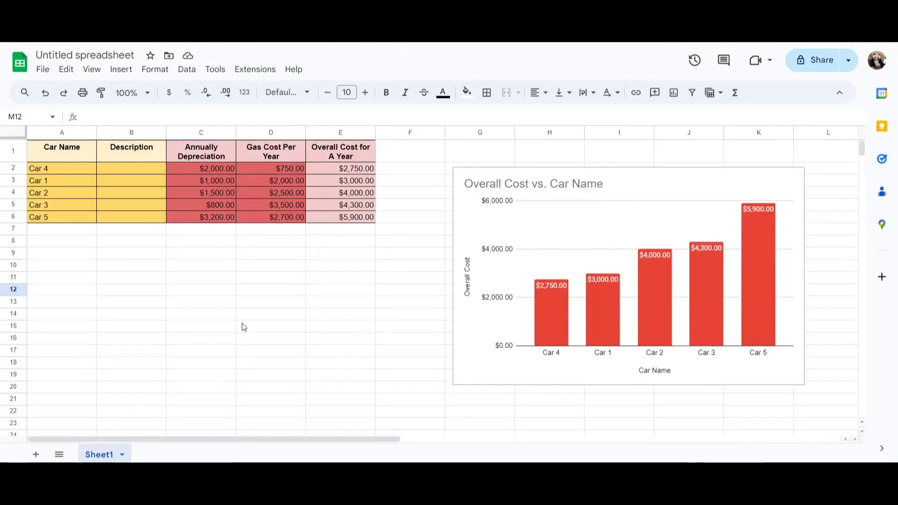
{"action": "scroll", "coordinate": [242, 323], "scroll_direction": "right", "scroll_amount": 5}
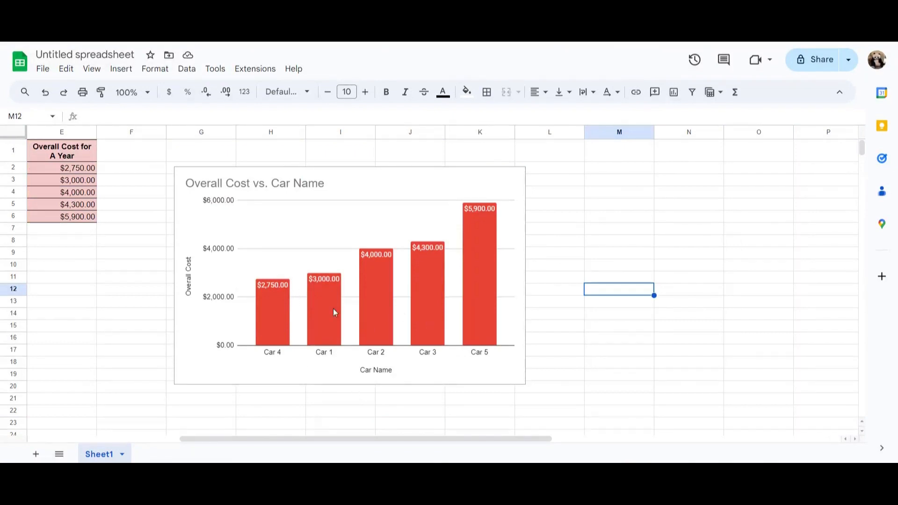
{"action": "left_click_drag", "start_coordinate": [341, 441], "coordinate": [131, 411]}
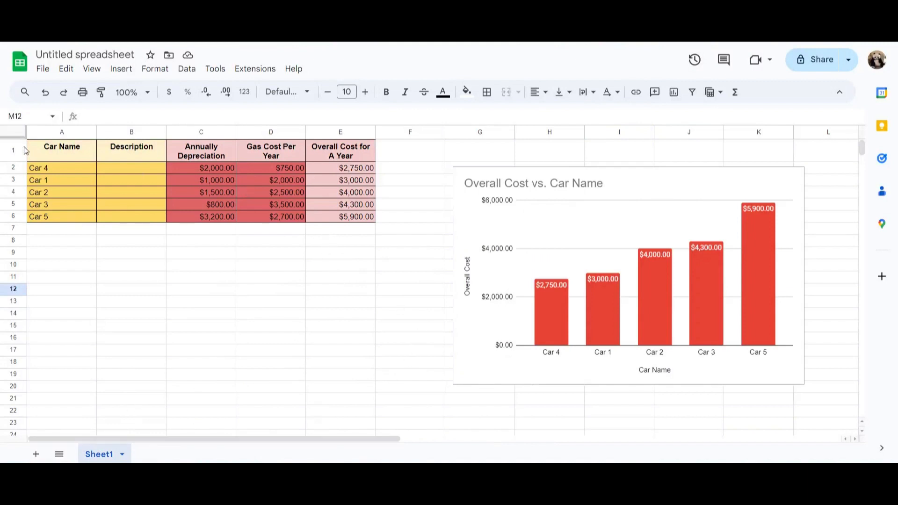
Sort the whole sheet by Car Name from A to Z with the first row as header, and check the chart.
{"action": "left_click", "coordinate": [17, 136]}
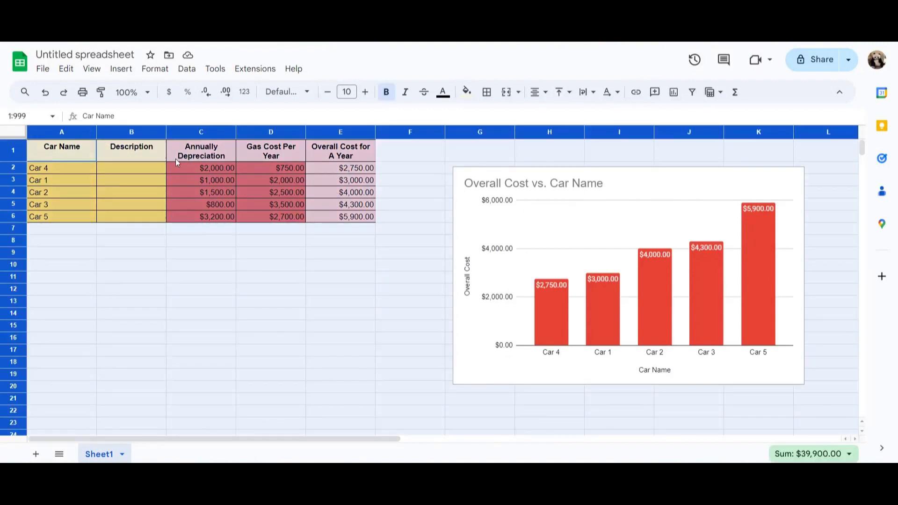
{"action": "left_click", "coordinate": [186, 68]}
{"action": "mouse_move", "coordinate": [215, 108]}
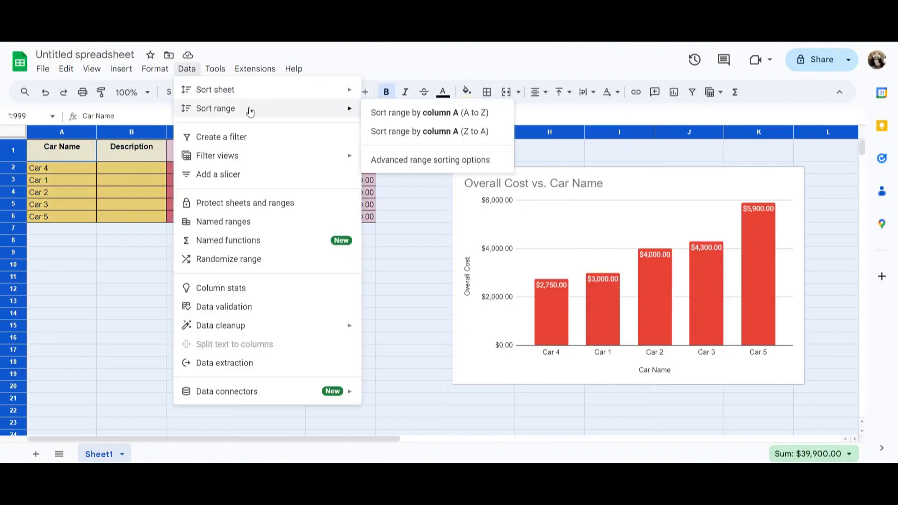
{"action": "left_click", "coordinate": [392, 161]}
{"action": "left_click", "coordinate": [346, 208]}
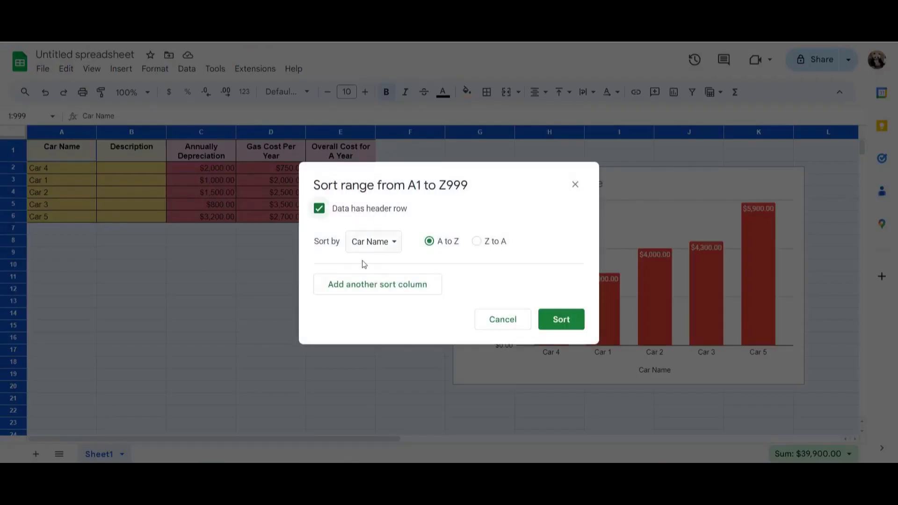
{"action": "left_click", "coordinate": [561, 319]}
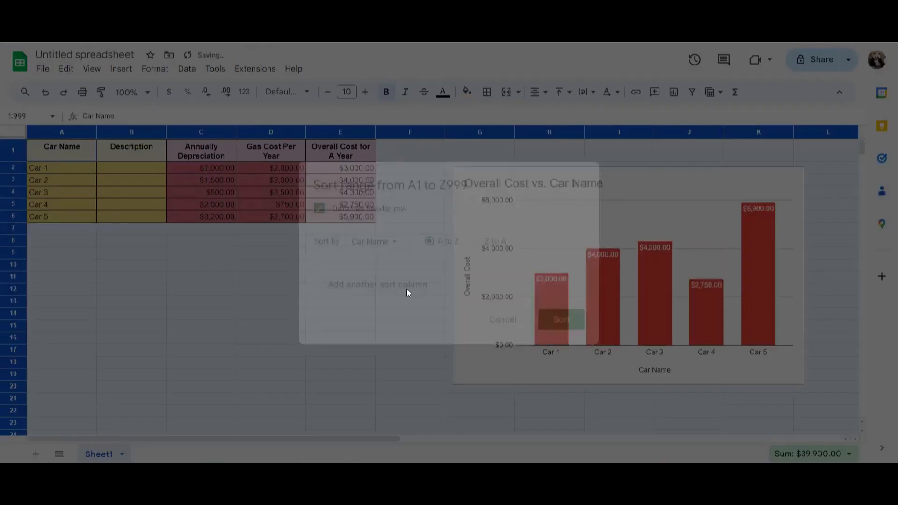
{"action": "left_click", "coordinate": [366, 288]}
{"action": "left_click", "coordinate": [365, 276], "text": "shift"}
{"action": "left_click_drag", "start_coordinate": [383, 436], "coordinate": [515, 456]}
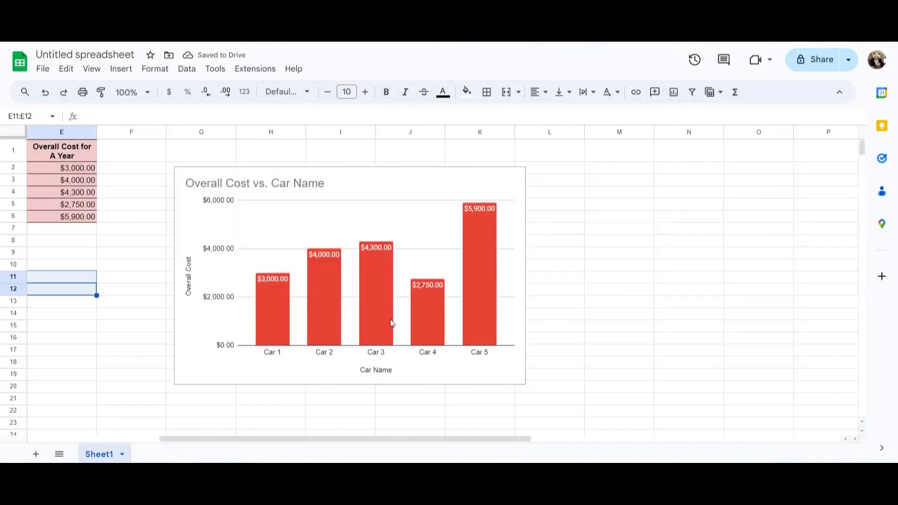
{"action": "left_click_drag", "start_coordinate": [403, 441], "coordinate": [195, 374]}
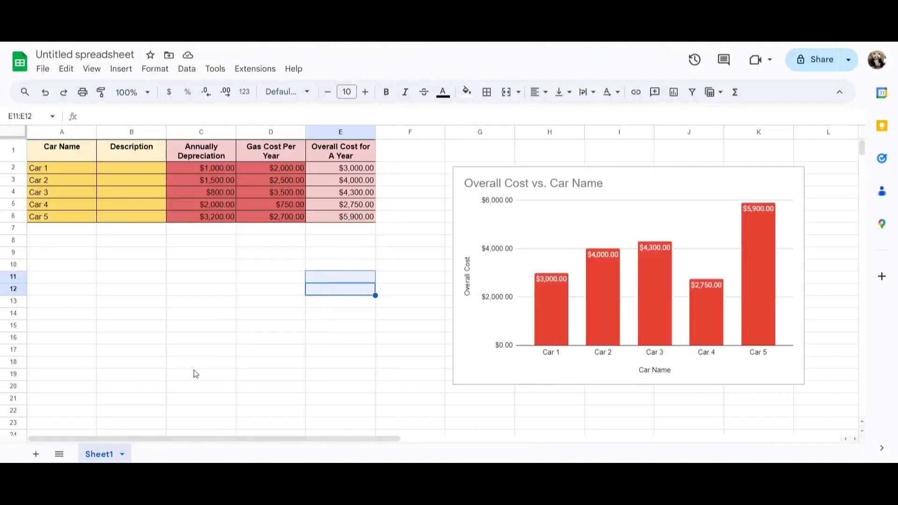
{"action": "left_click", "coordinate": [63, 230]}
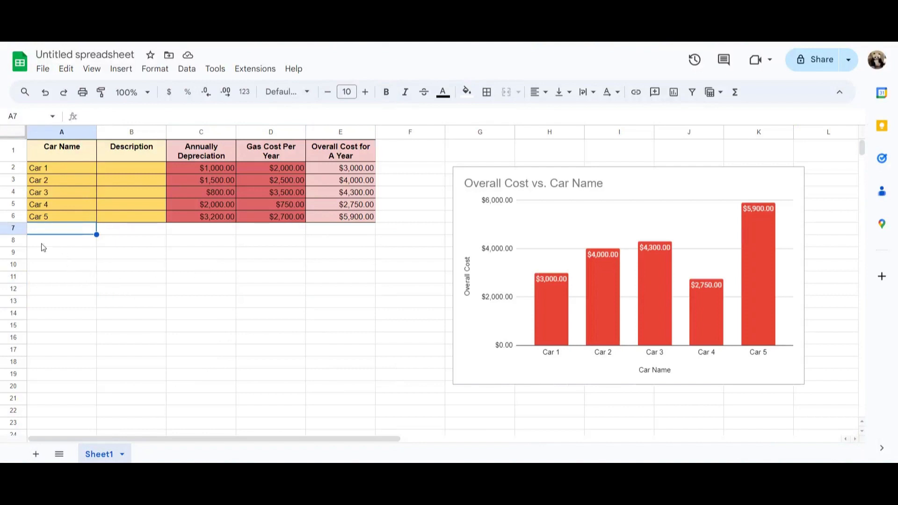
{"action": "left_click", "coordinate": [11, 228]}
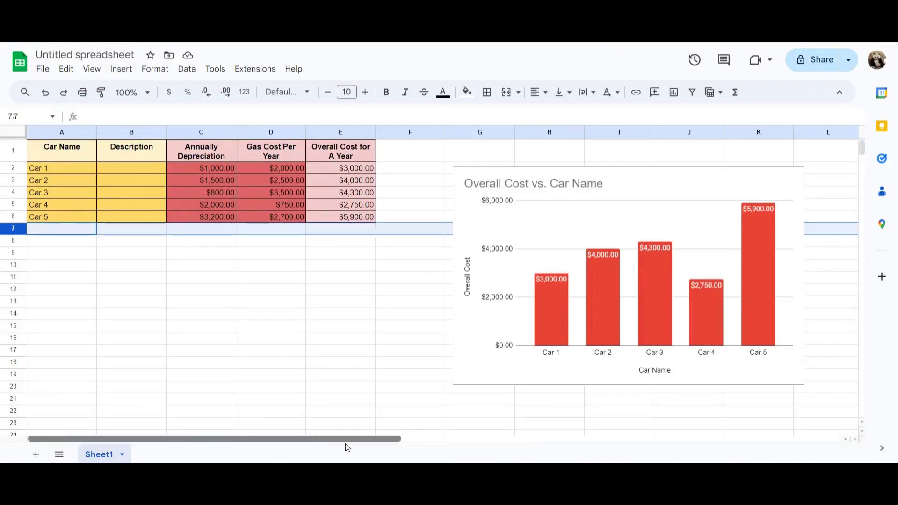
{"action": "left_click_drag", "start_coordinate": [345, 440], "coordinate": [506, 440]}
{"action": "left_click_drag", "start_coordinate": [399, 439], "coordinate": [237, 439]}
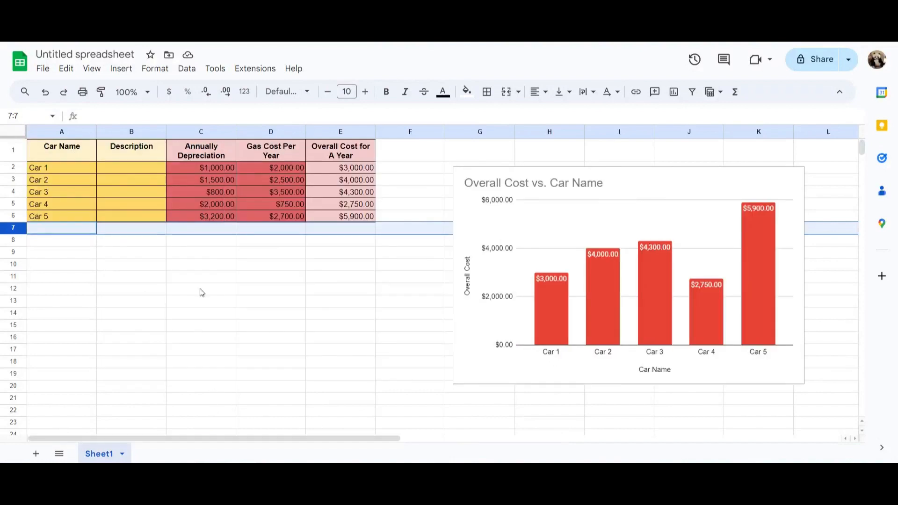